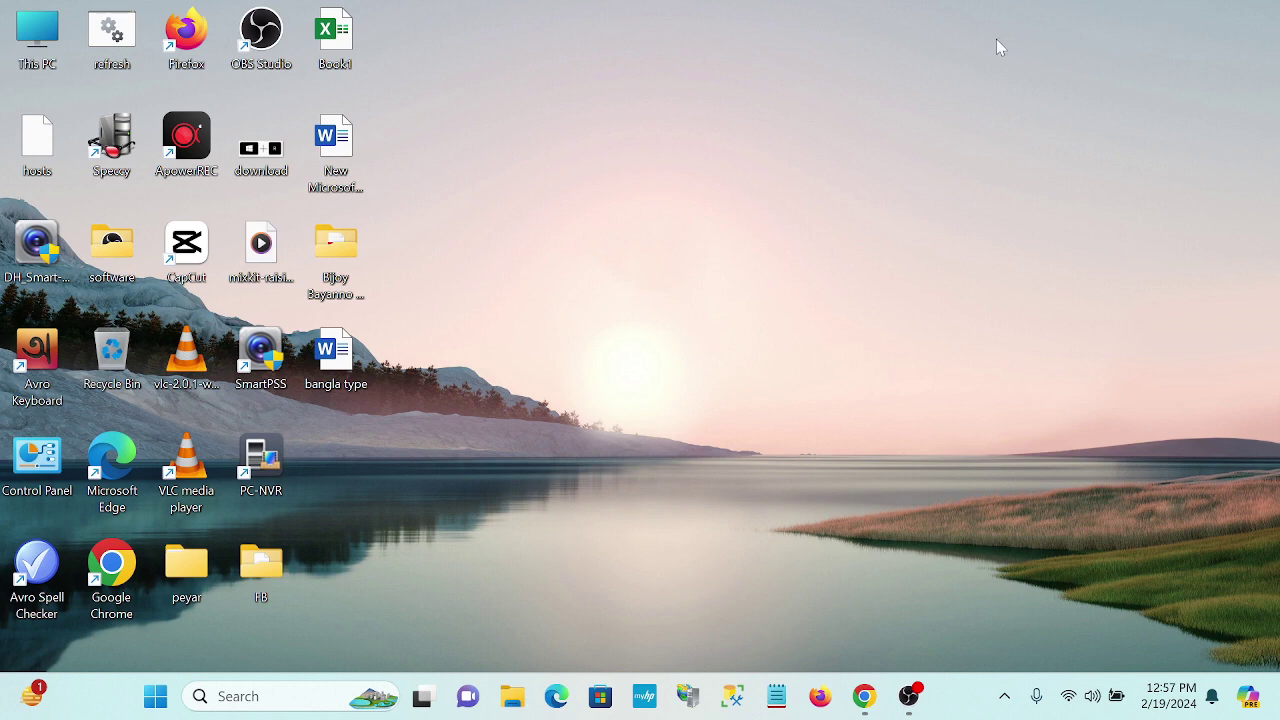
Step: Open the System32 folder inside the Windows folder on drive C
double_click(35, 40)
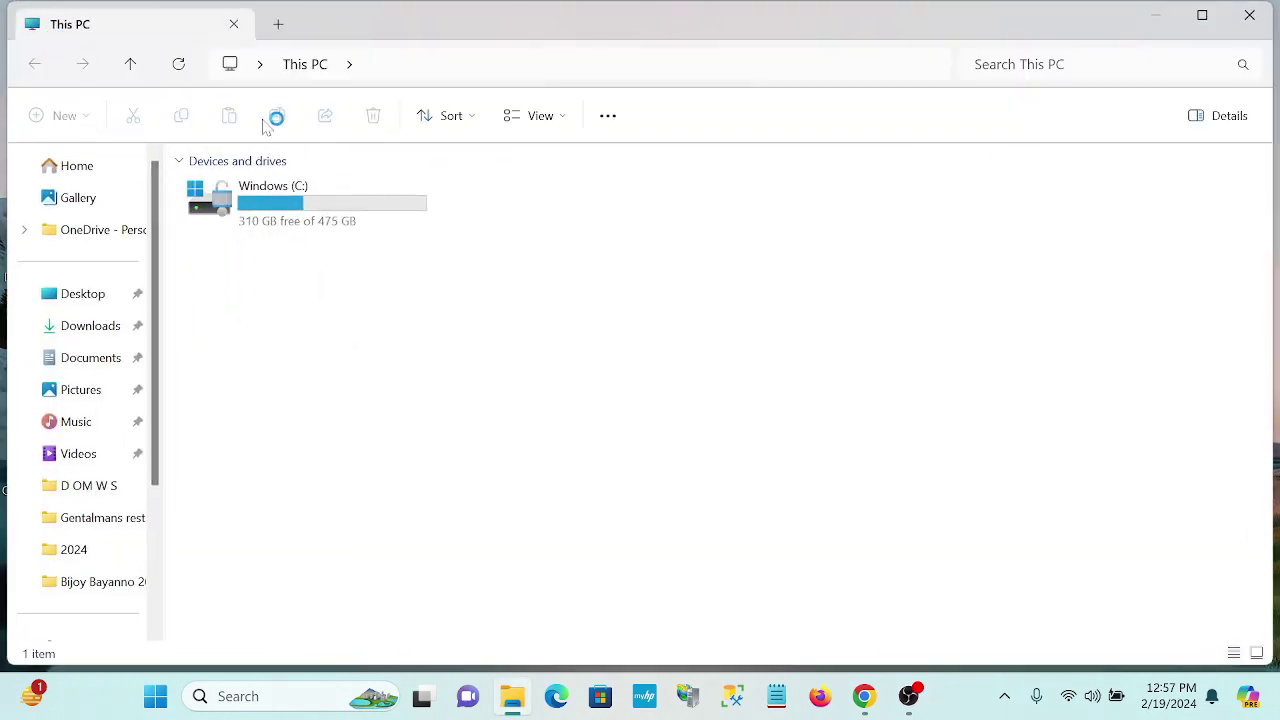
double_click(289, 205)
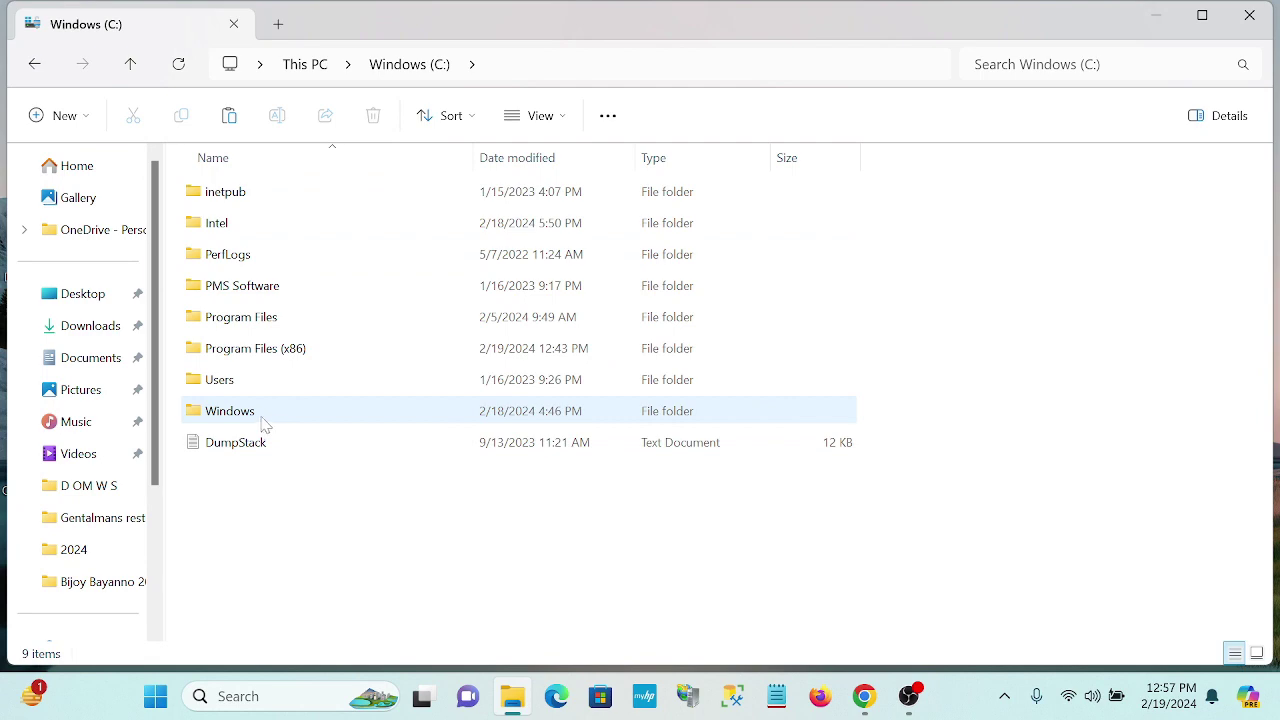
double_click(272, 414)
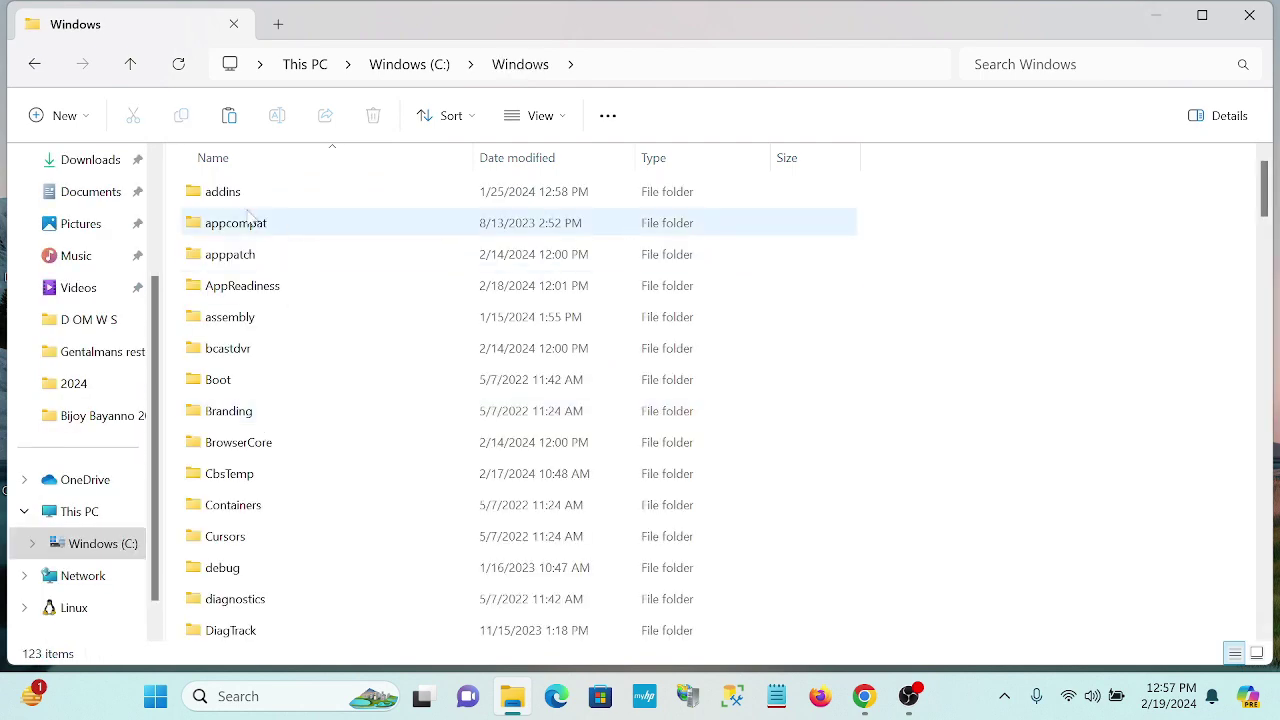
scroll(275, 300, down, 2)
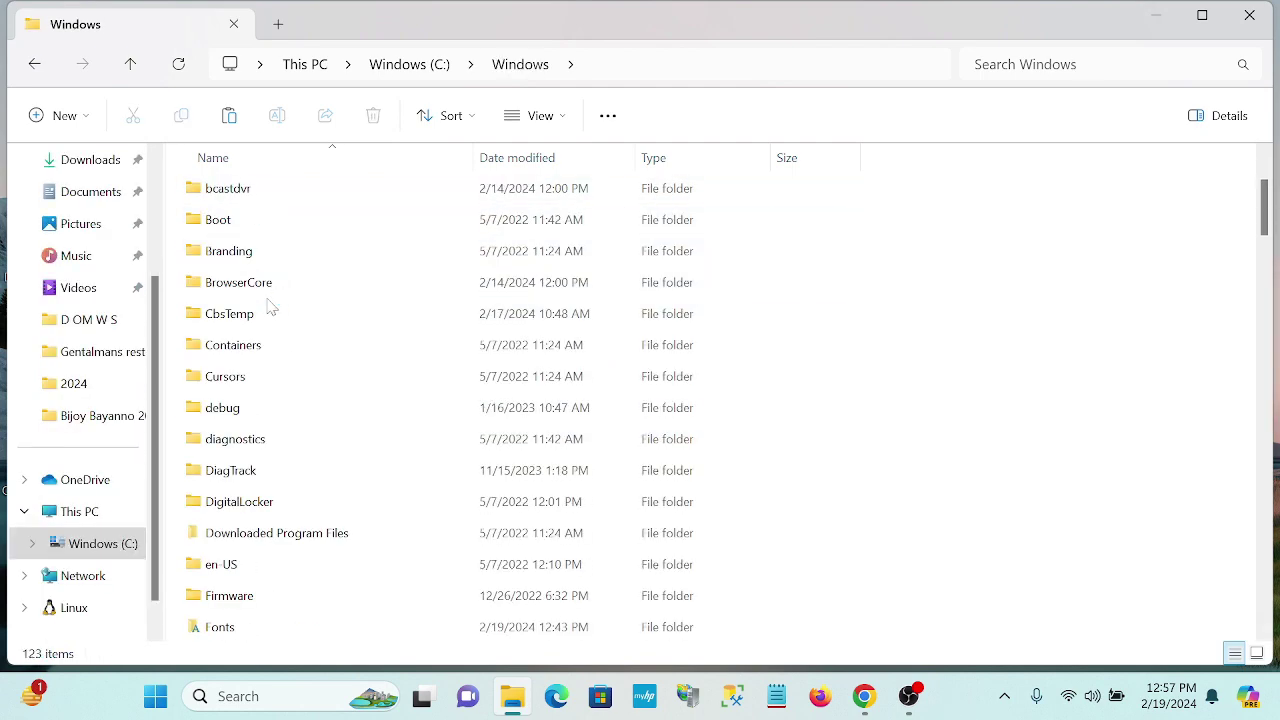
scroll(270, 307, down, 3)
scroll(270, 307, down, 6)
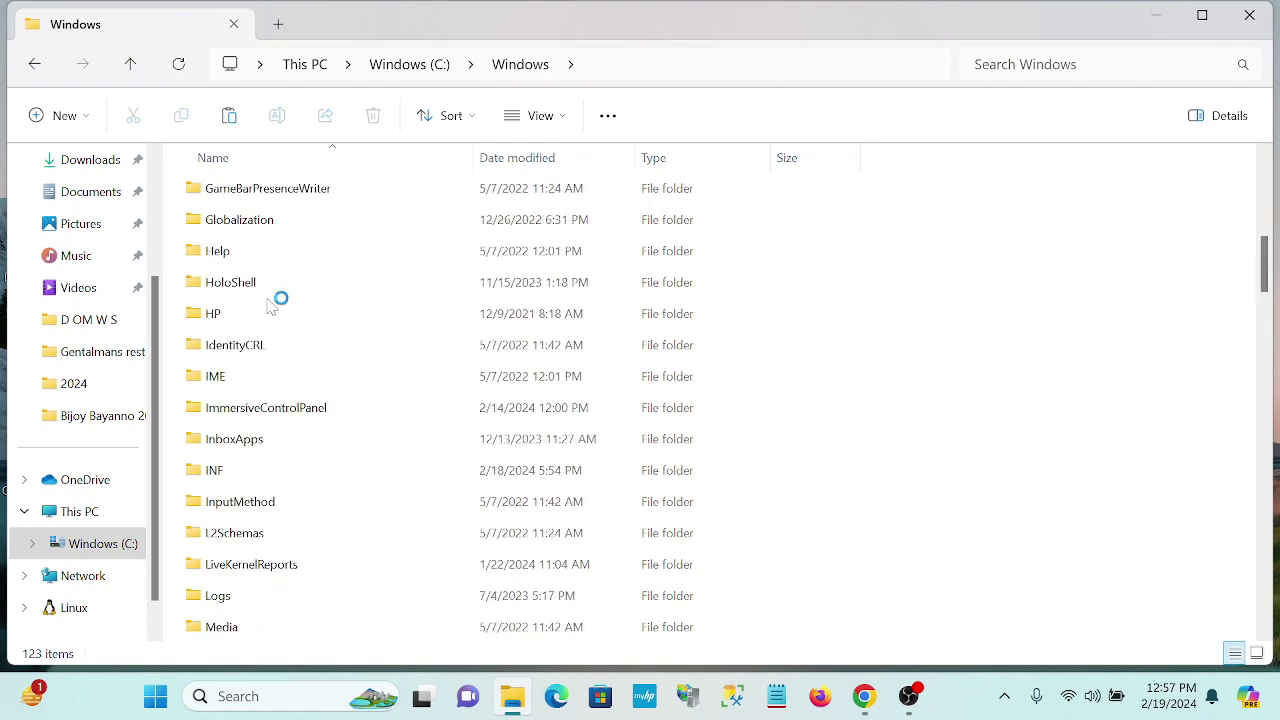
scroll(268, 307, down, 6)
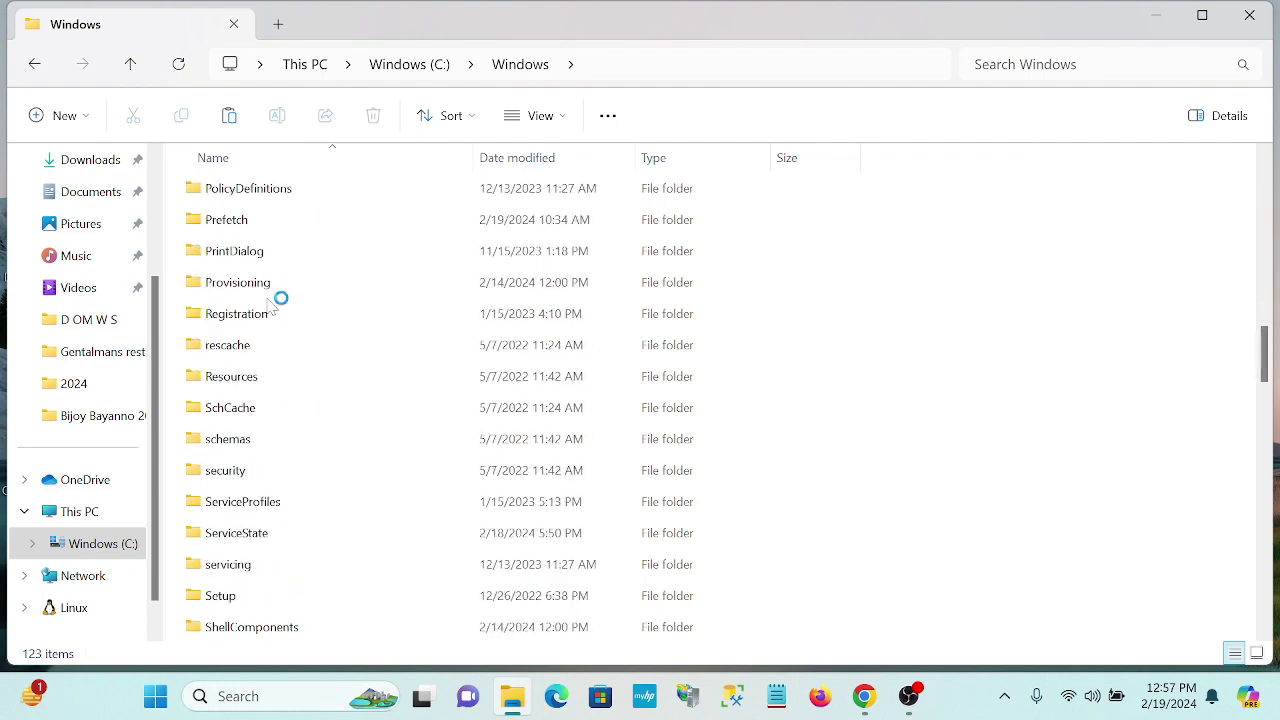
scroll(268, 307, down, 2)
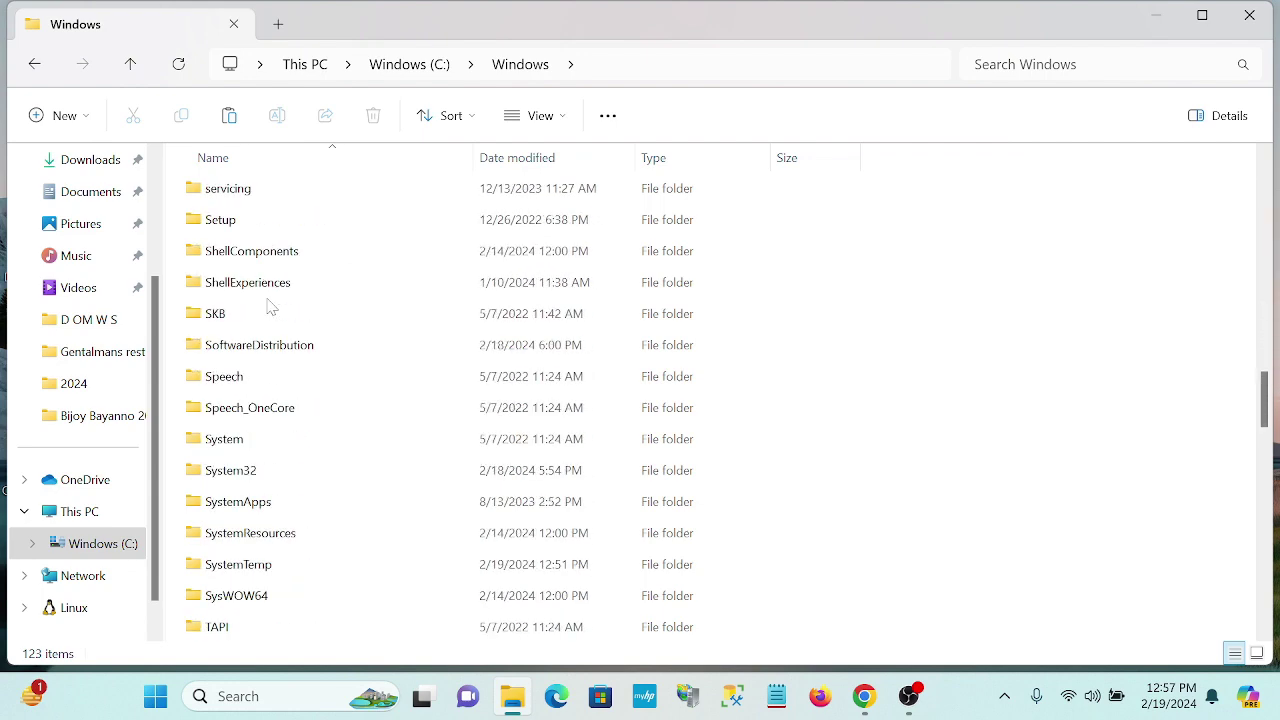
double_click(252, 476)
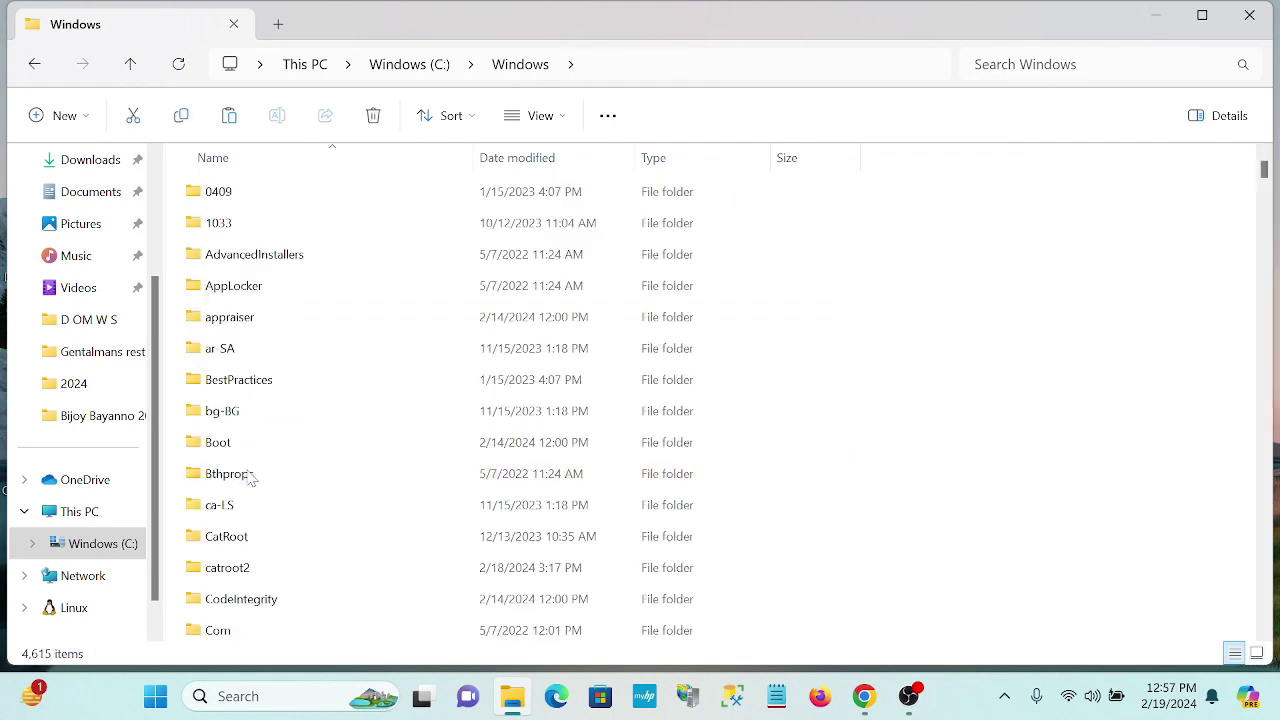
Step: Open the etc folder inside System32's drivers folder
scroll(265, 370, down, 5)
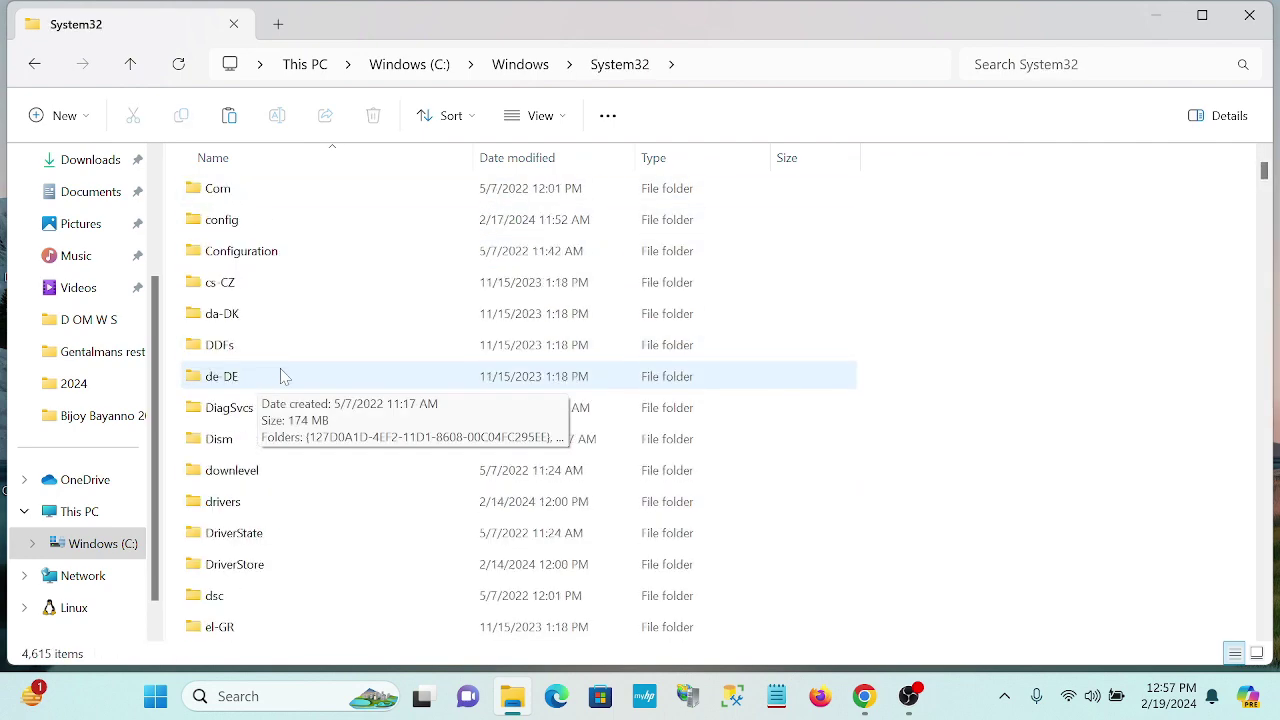
scroll(310, 370, down, 1)
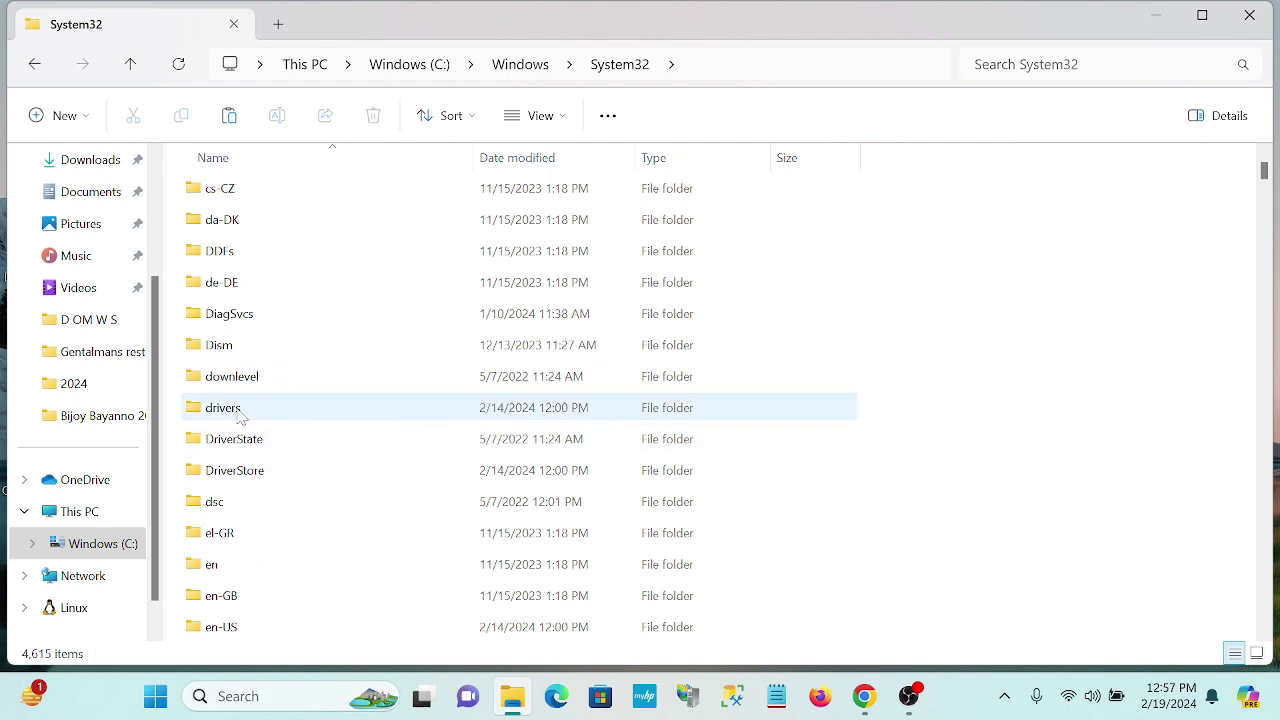
double_click(240, 412)
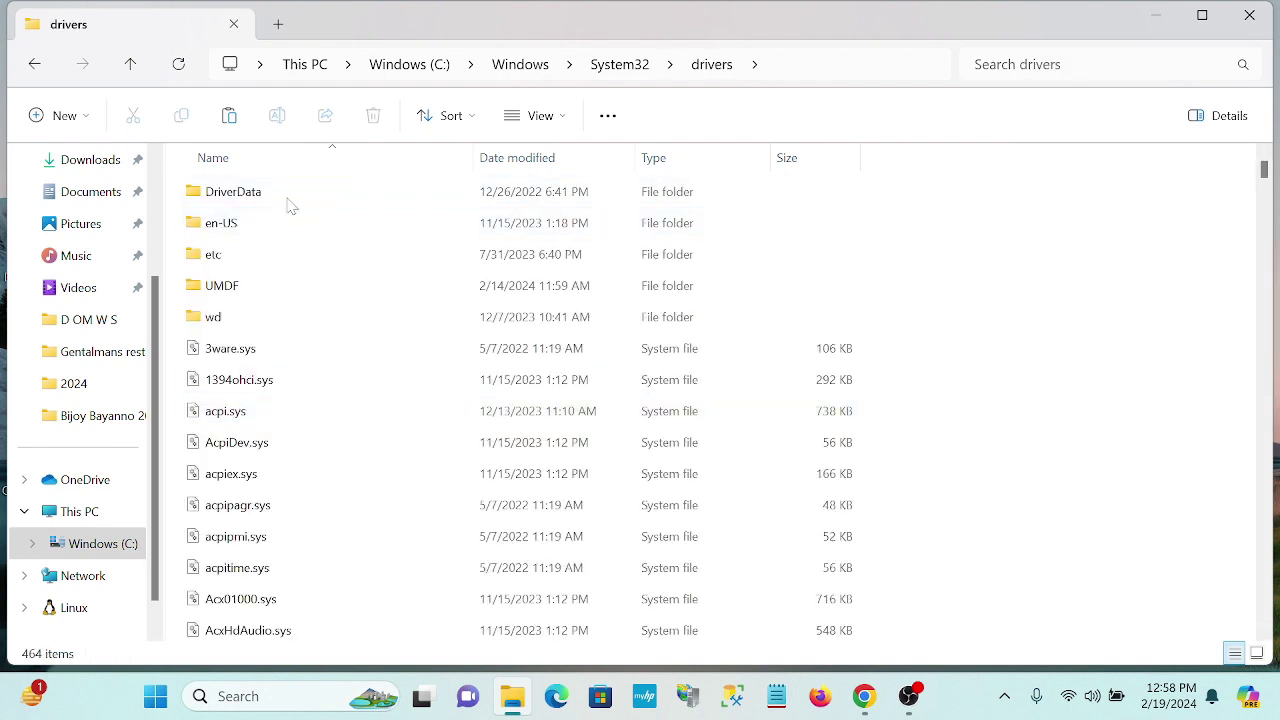
double_click(232, 255)
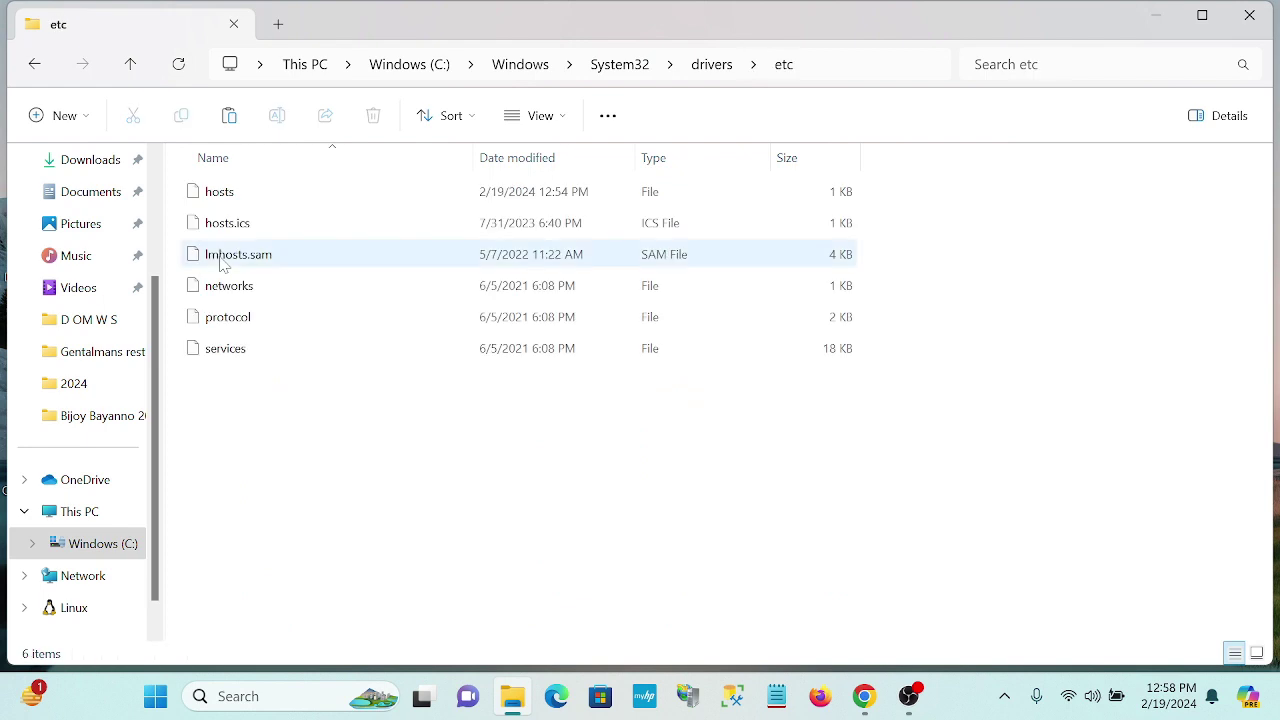
Step: Copy the hosts file from the etc folder and paste it onto the desktop
right_click(222, 199)
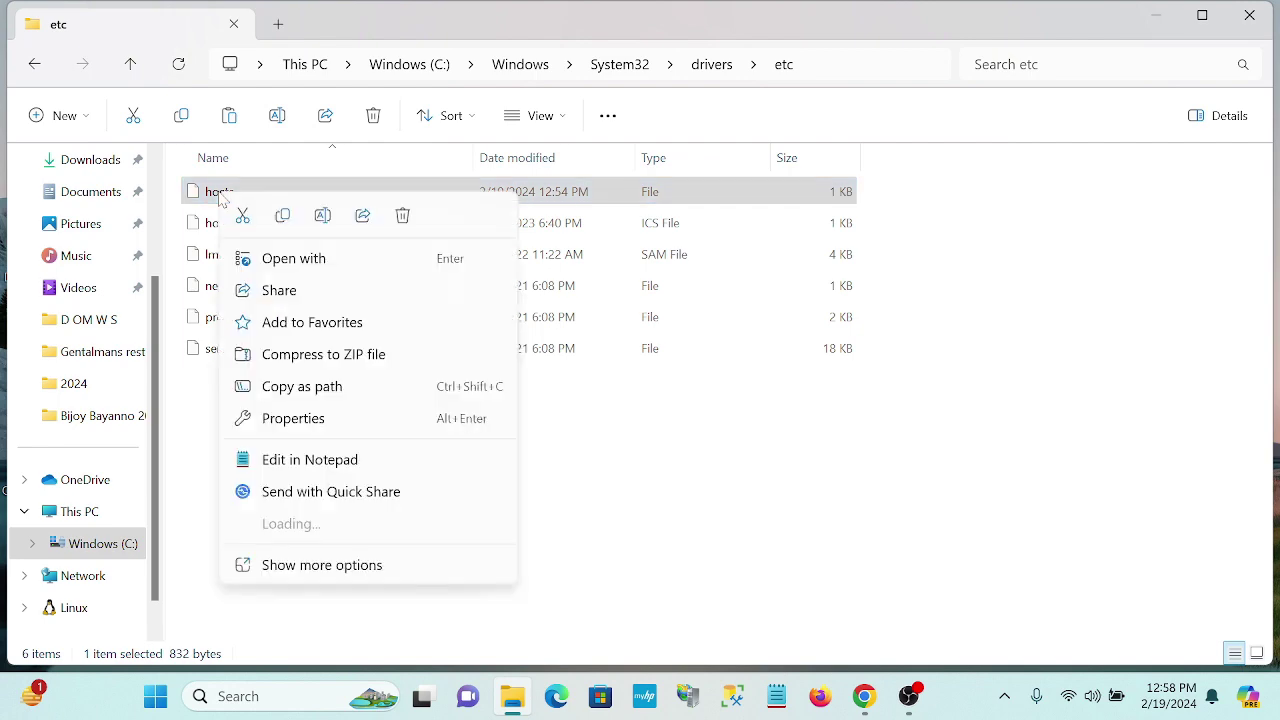
click(282, 216)
click(1157, 16)
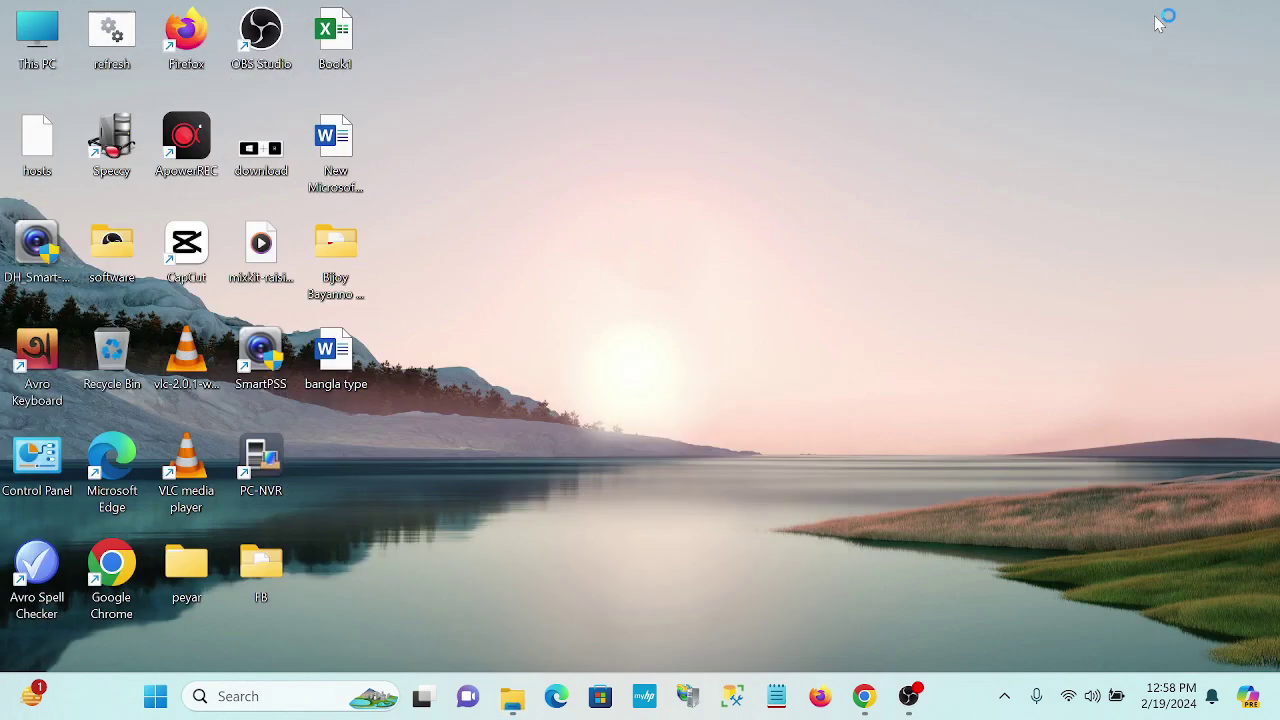
right_click(604, 138)
click(641, 166)
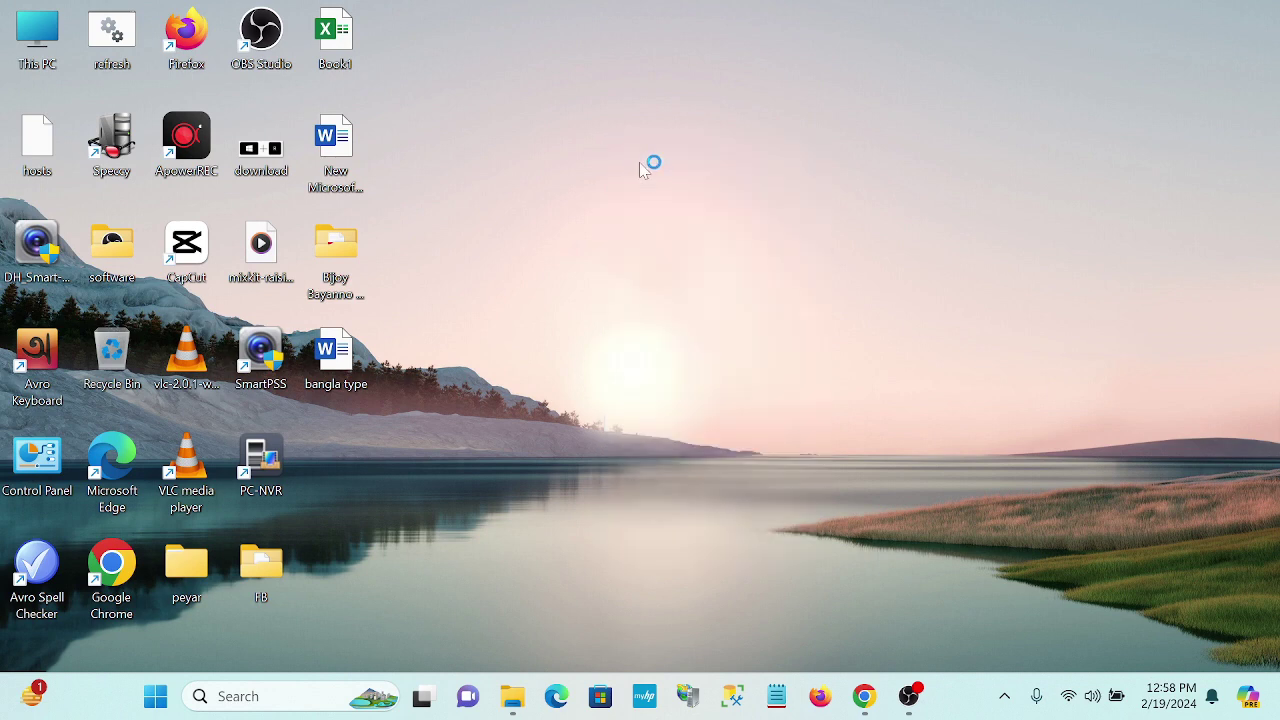
click(549, 279)
Step: Open the desktop copy of hosts with Notepad, just once, and maximize the window
mouse_move(40, 137)
double_click(45, 145)
double_click(535, 272)
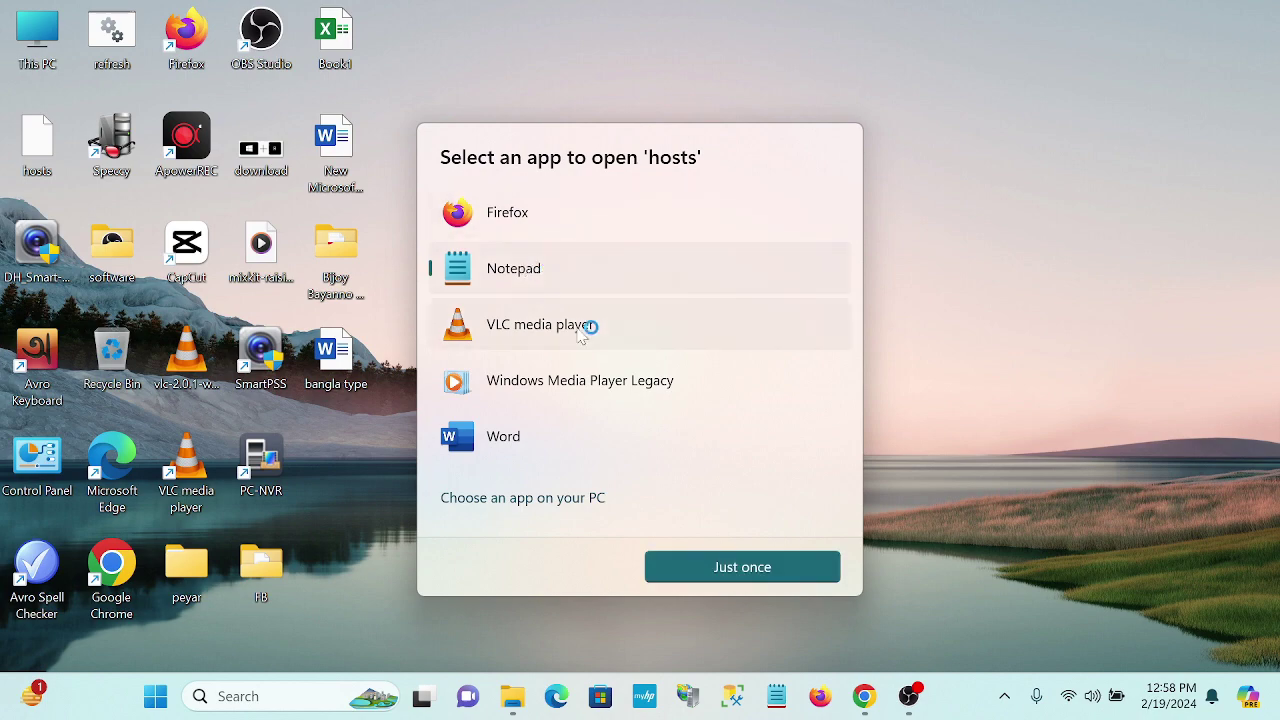
click(742, 575)
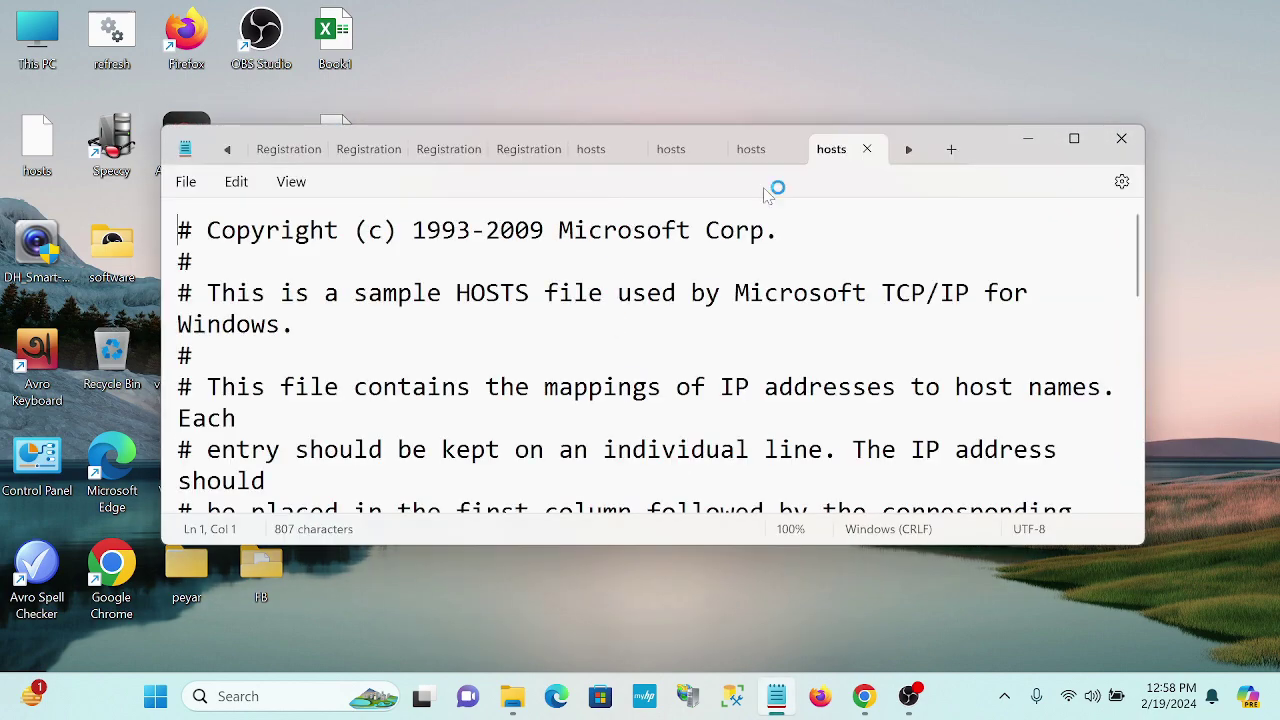
click(1074, 140)
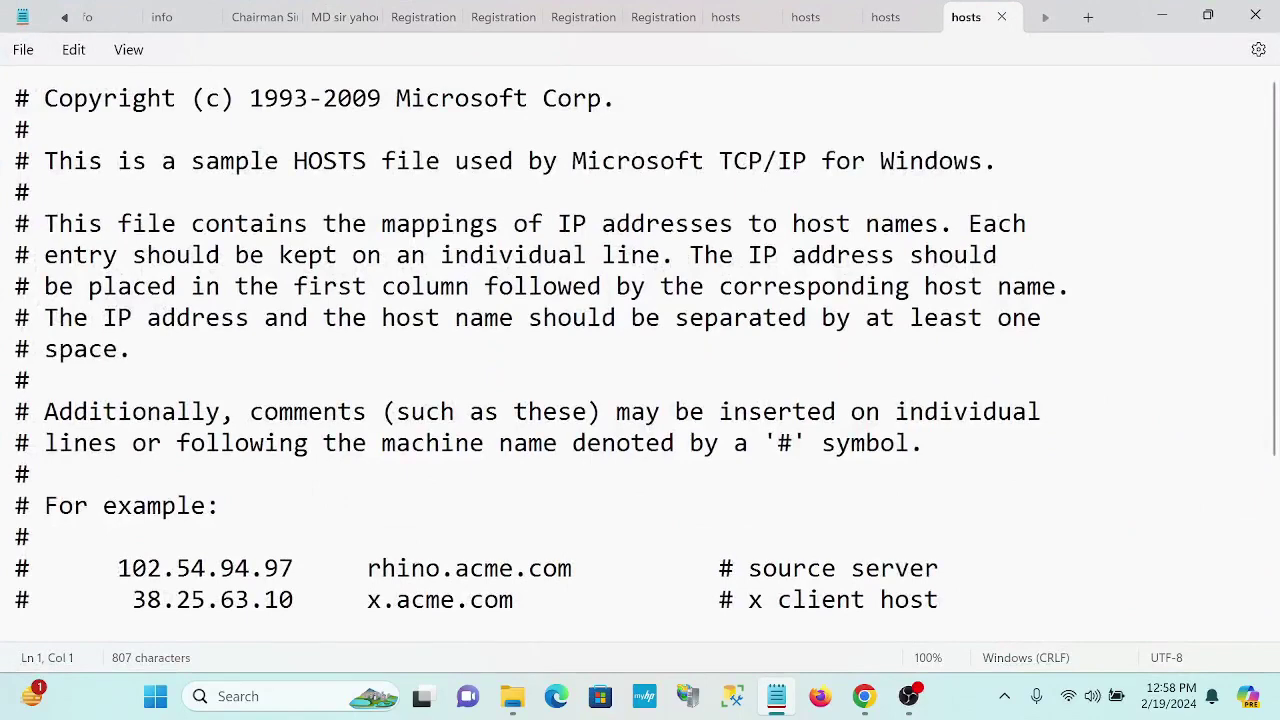
Step: Leave blank lines below the last localhost line and start a new entry with the address 0.0.0.0
scroll(640, 350, down, 3)
click(500, 470)
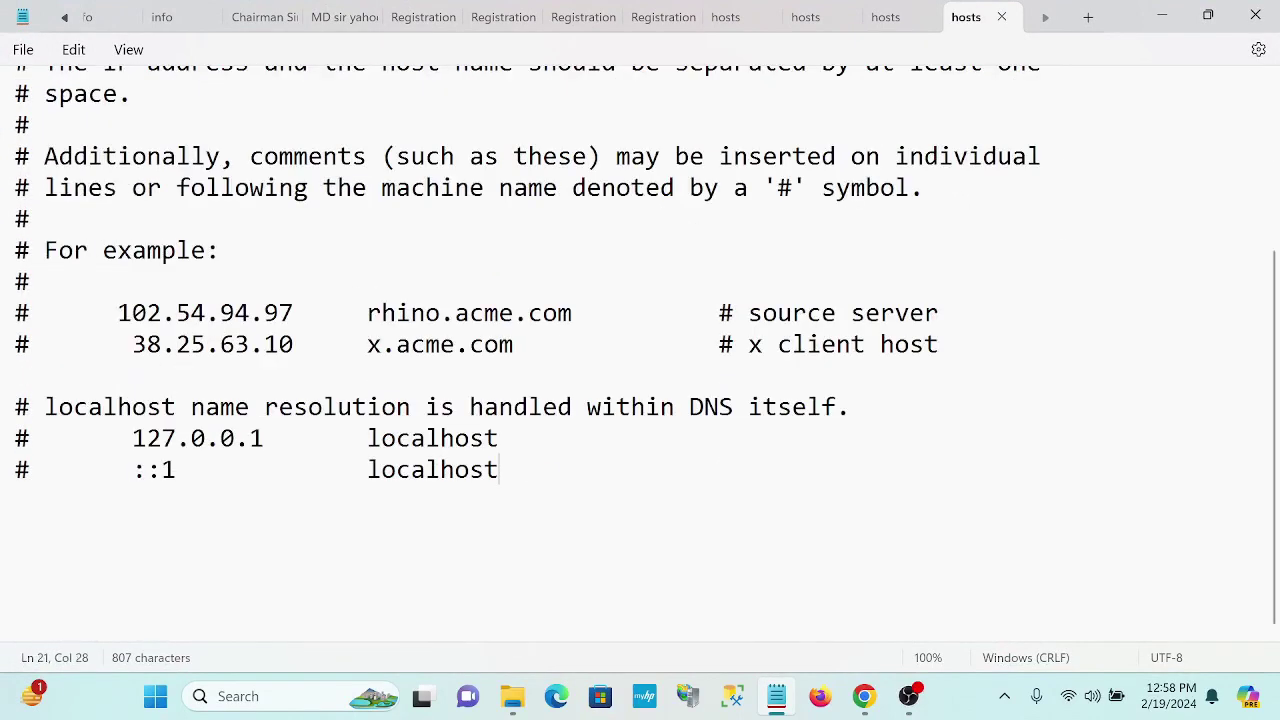
key(Return)
key(Return)
key(Return)
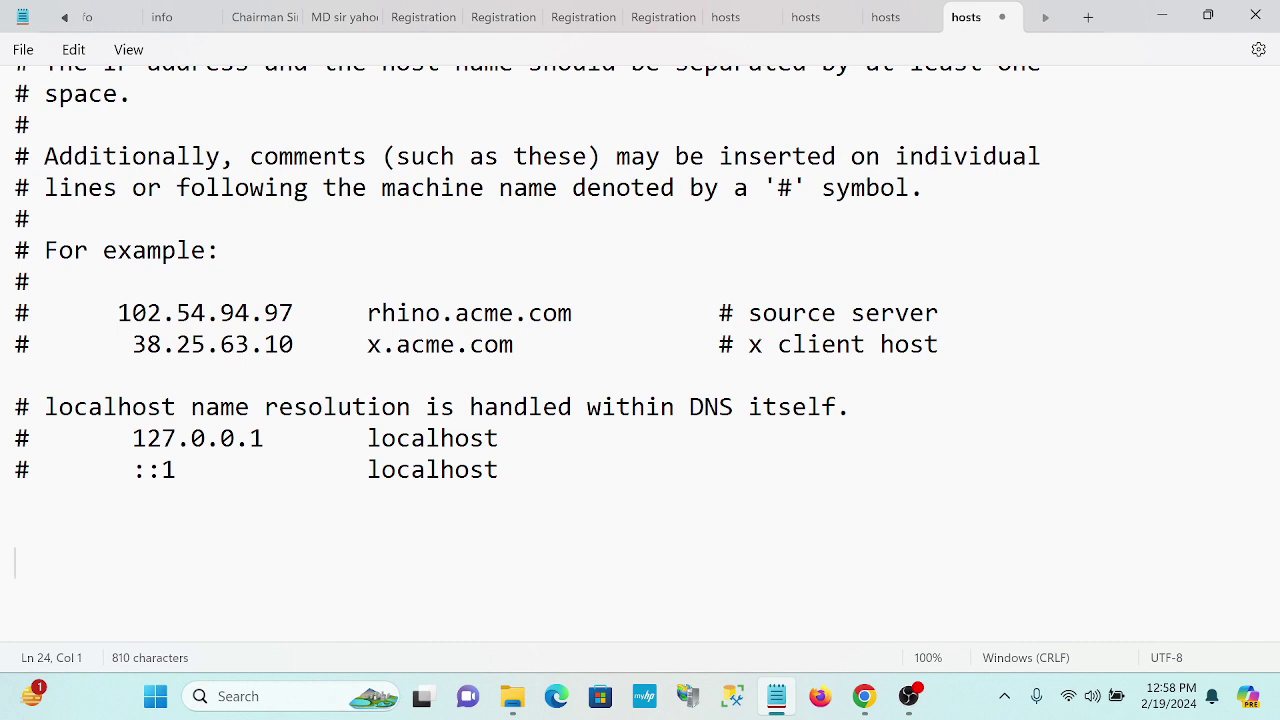
text(0.0)
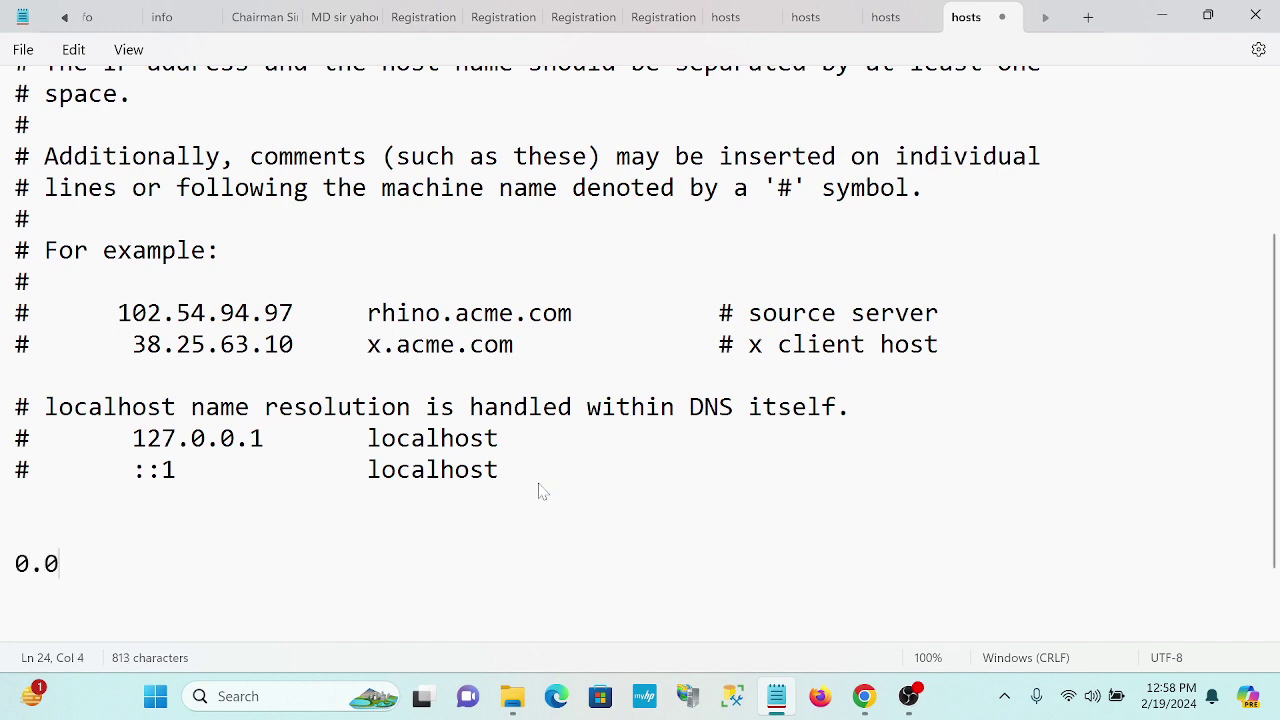
text(.0.0)
click(29, 52)
click(15, 532)
click(118, 564)
text(ww)
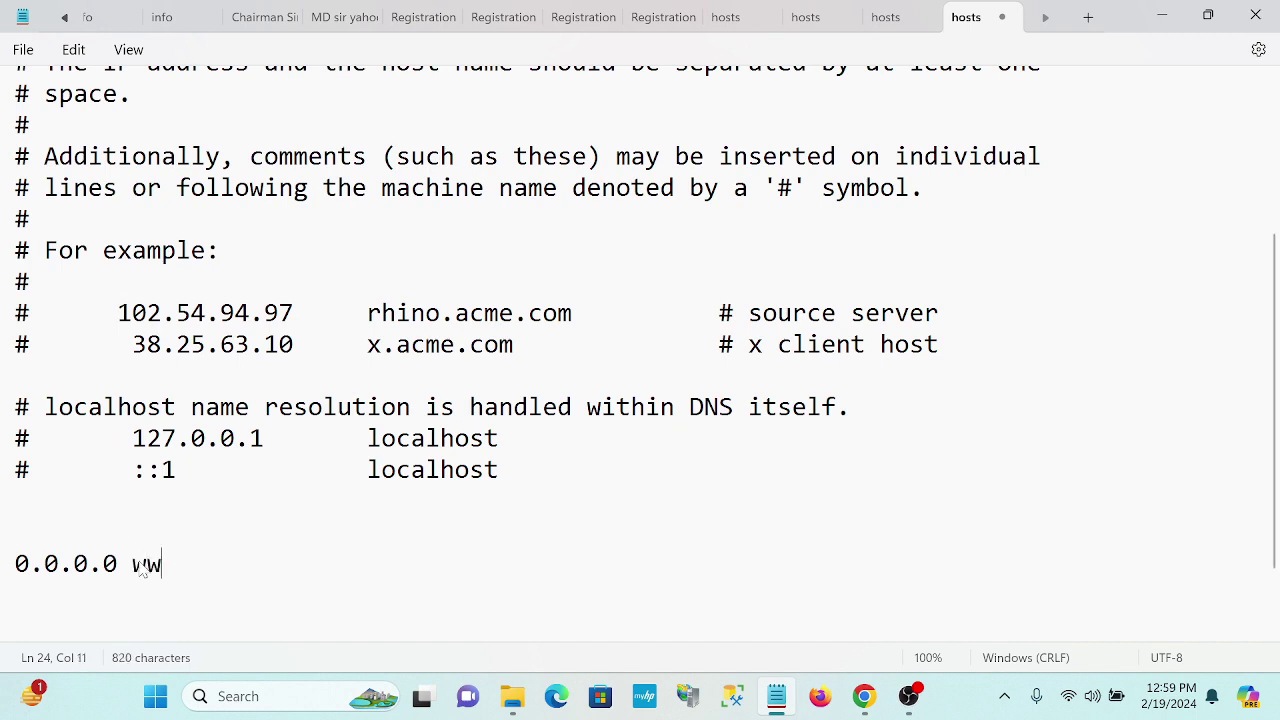
text(w.f)
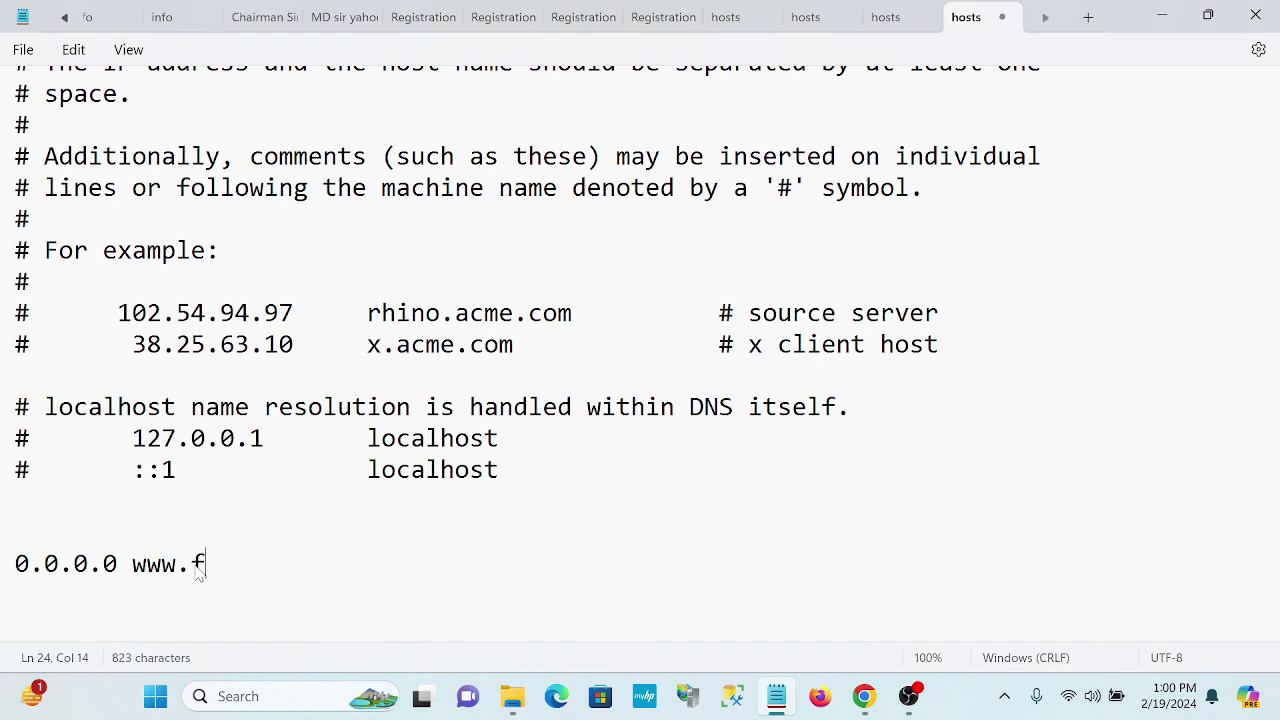
key(BackSpace)
key(BackSpace)
text(.facebook.)
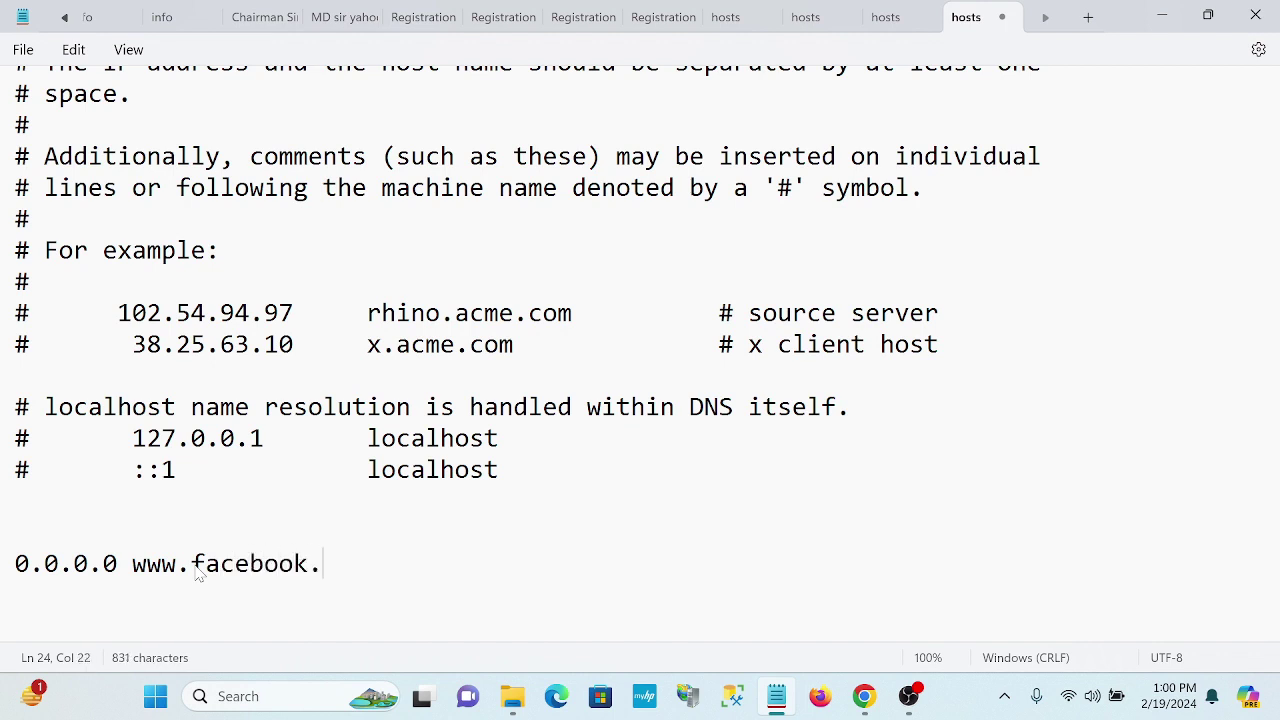
text(com)
key(Return)
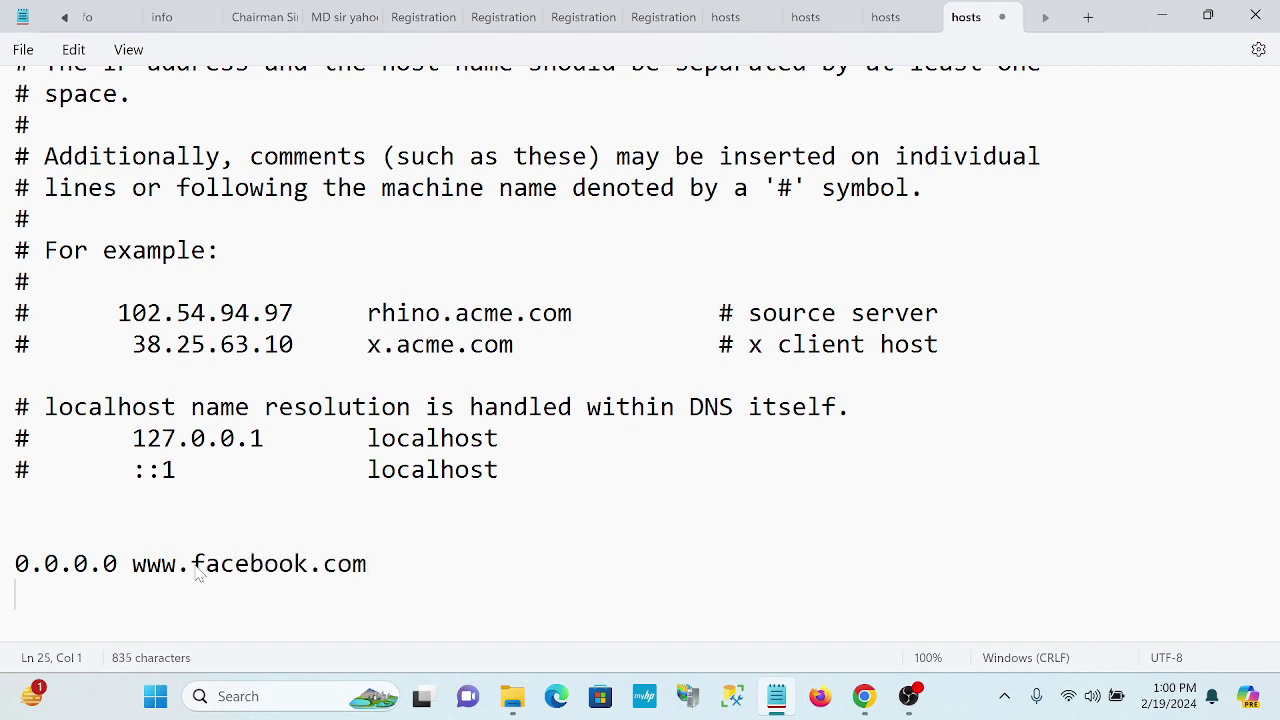
Step: Add the second entry 0.0.0.0 facebook.com, save the hosts file and close Notepad
text(0.0.0.0)
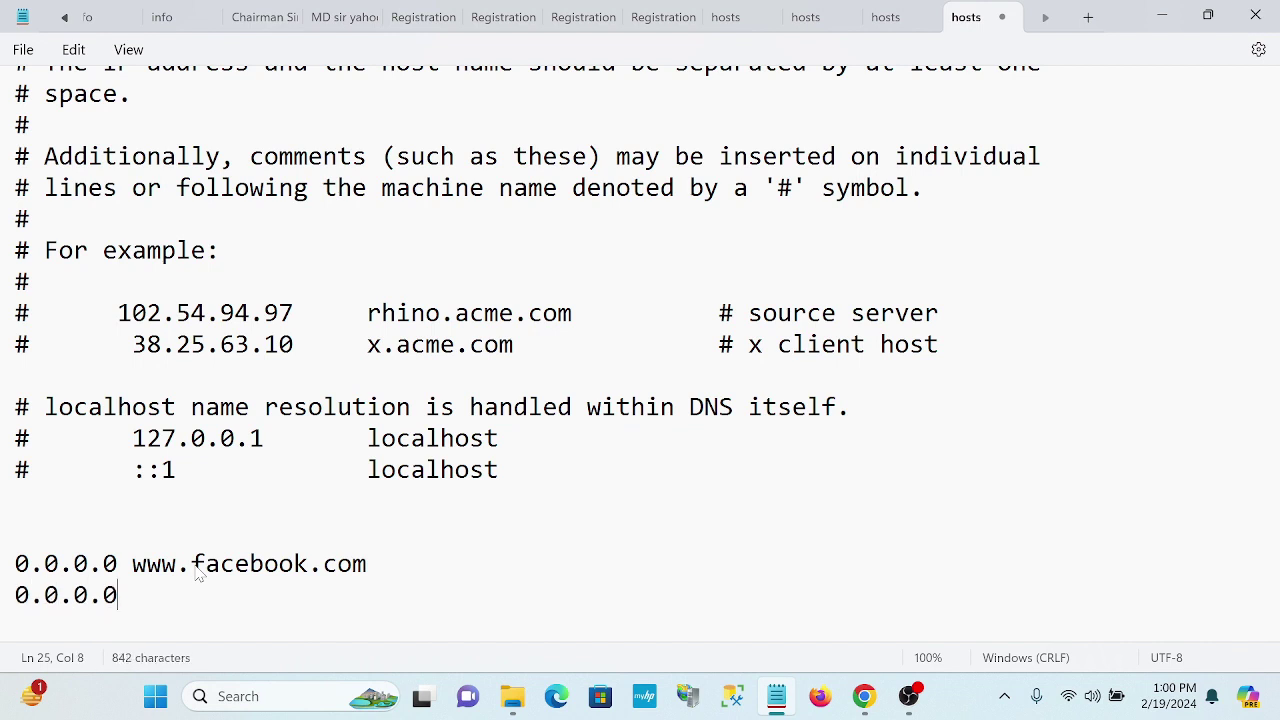
text( facebook.com)
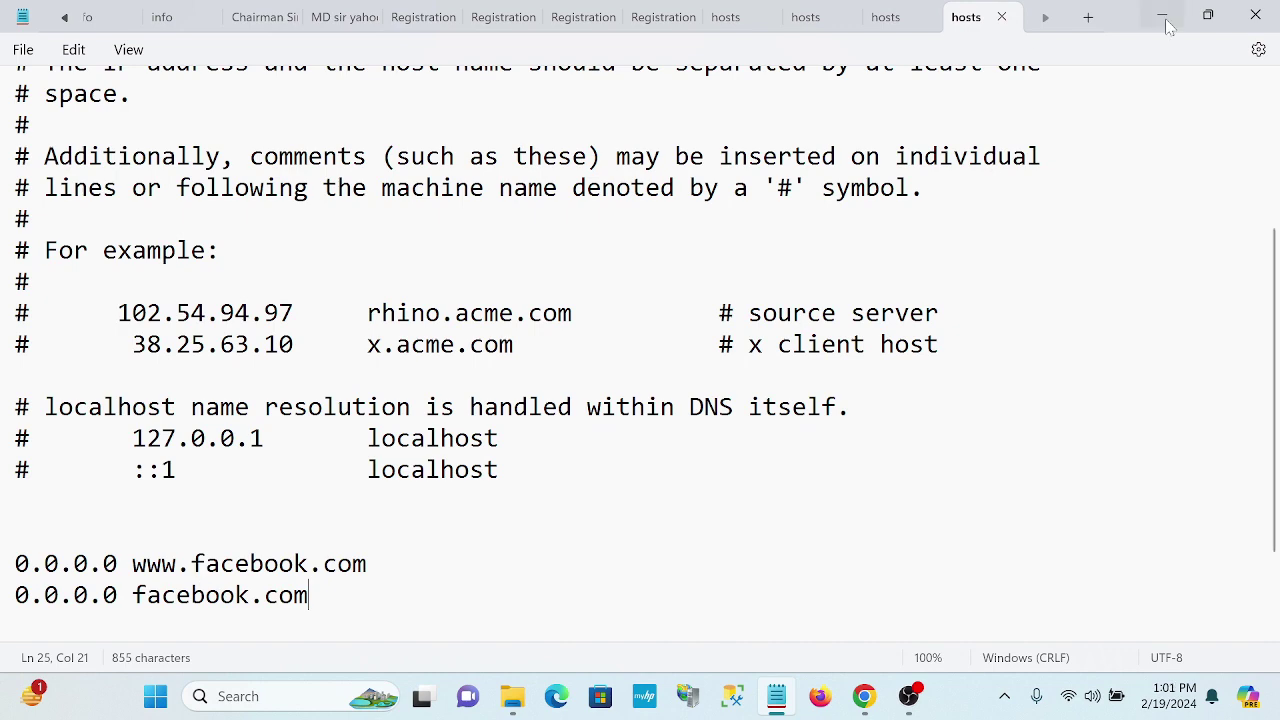
click(1256, 17)
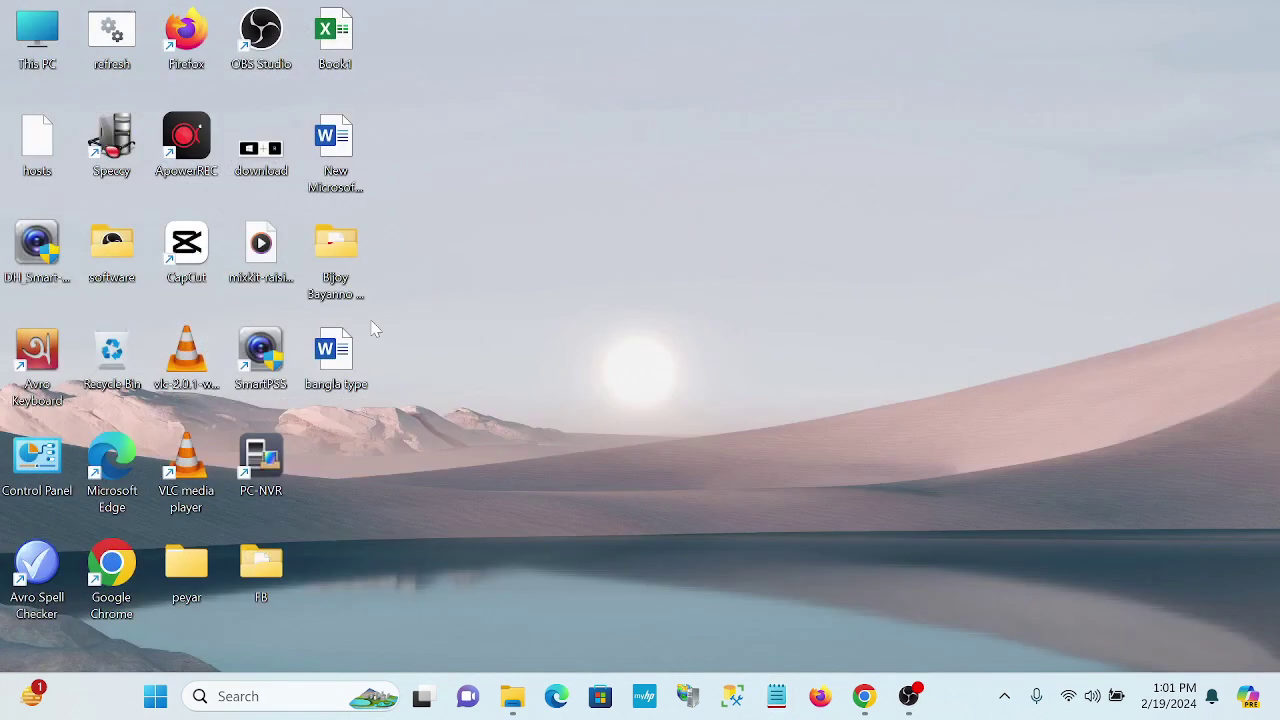
Step: Copy the edited hosts file from the desktop and close the open etc folder window
right_click(43, 148)
click(118, 172)
click(508, 700)
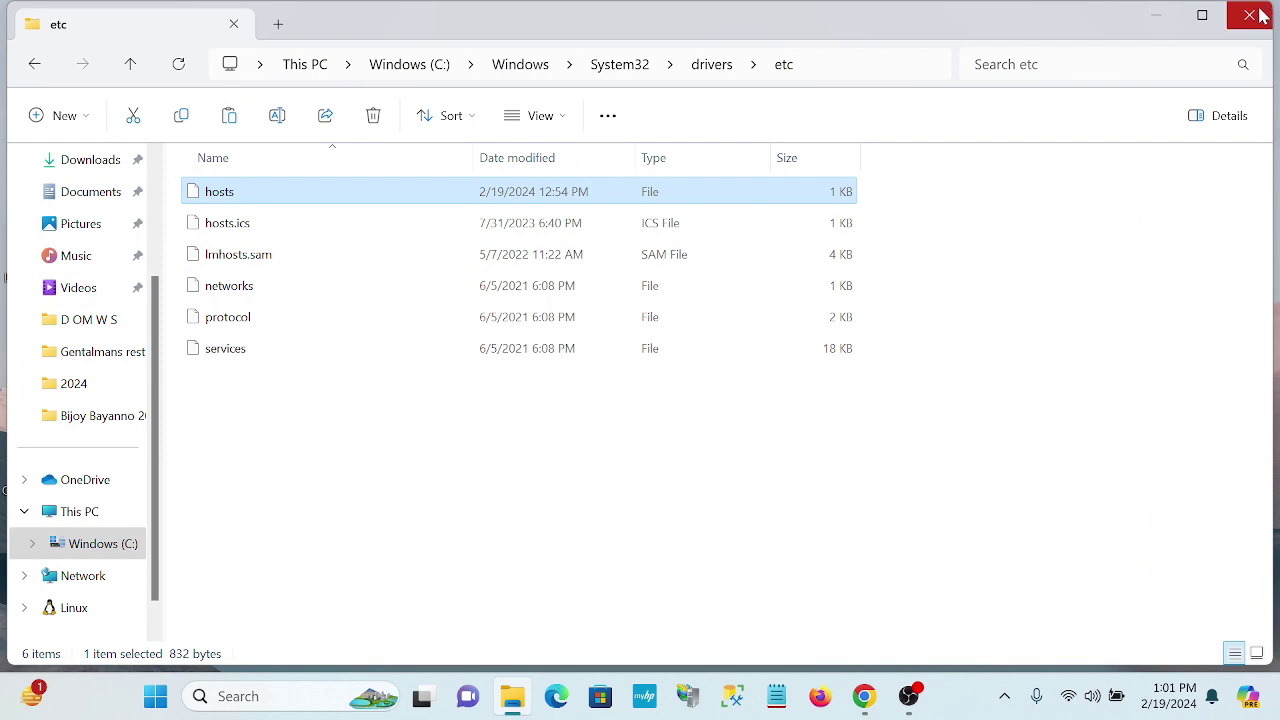
click(1261, 15)
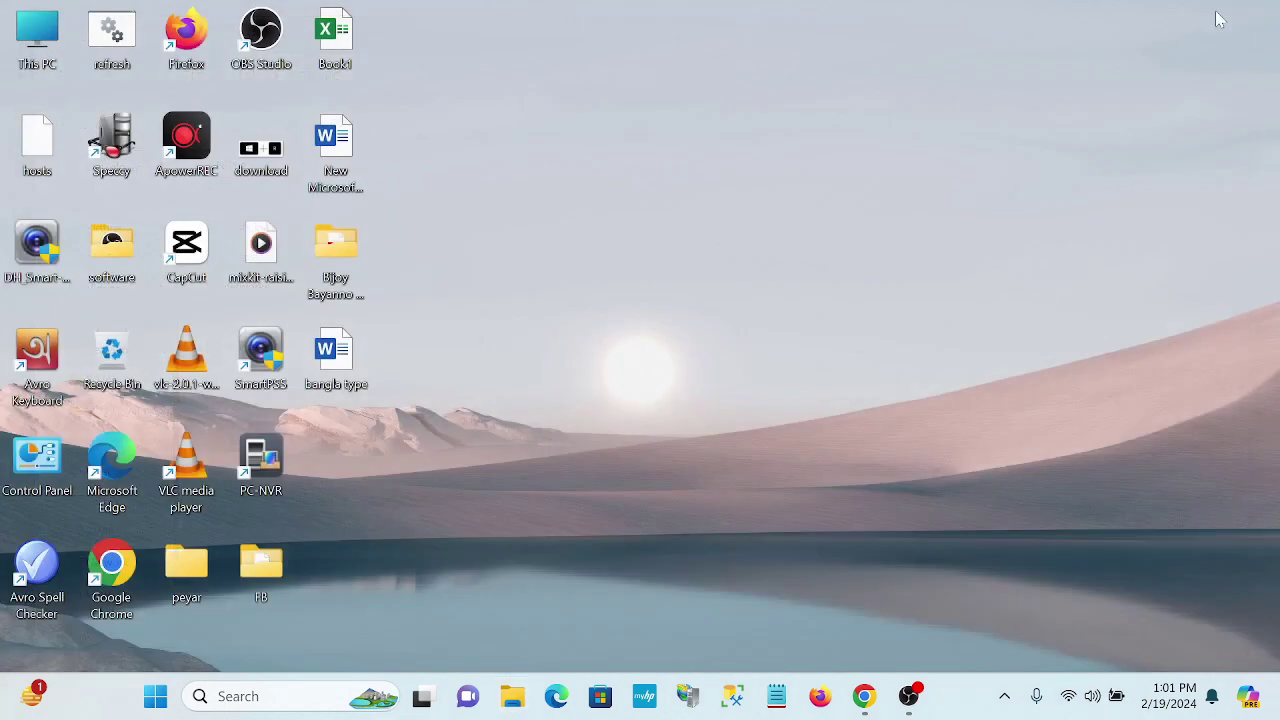
Step: Open the System32 folder inside C:\Windows, starting from This PC on the desktop
double_click(30, 38)
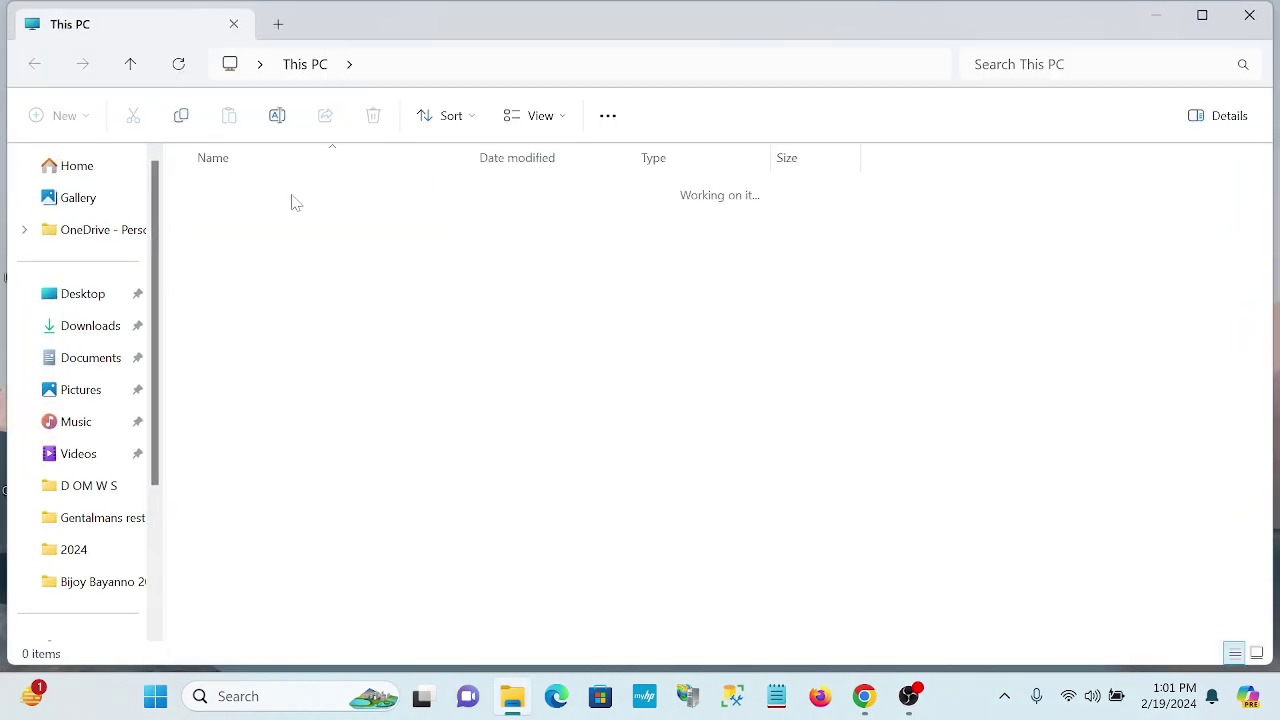
double_click(230, 412)
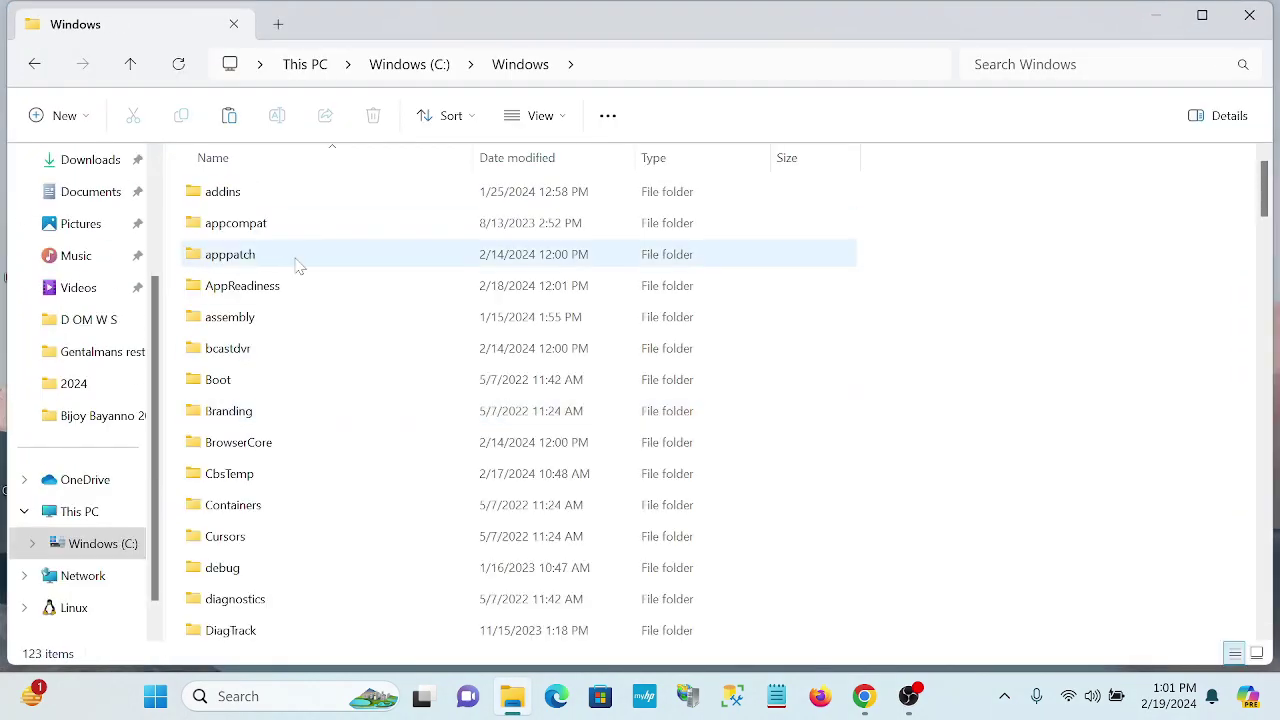
scroll(296, 265, down, 7)
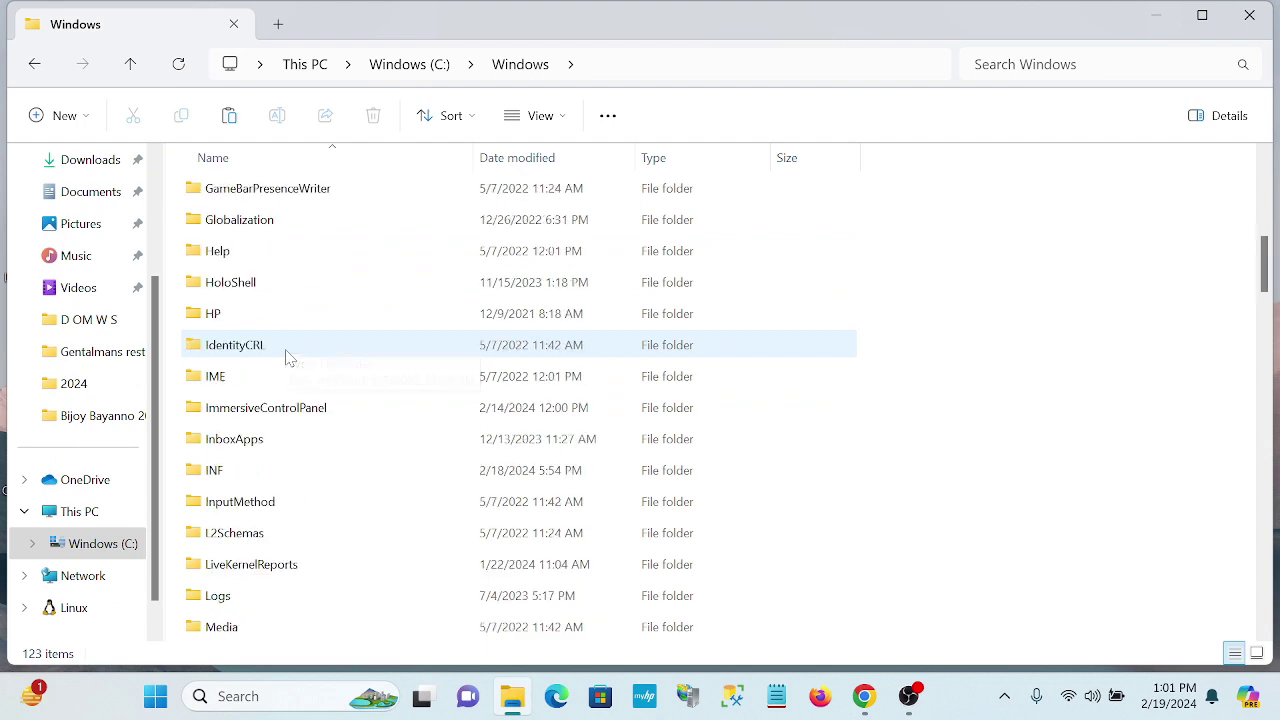
scroll(287, 357, down, 8)
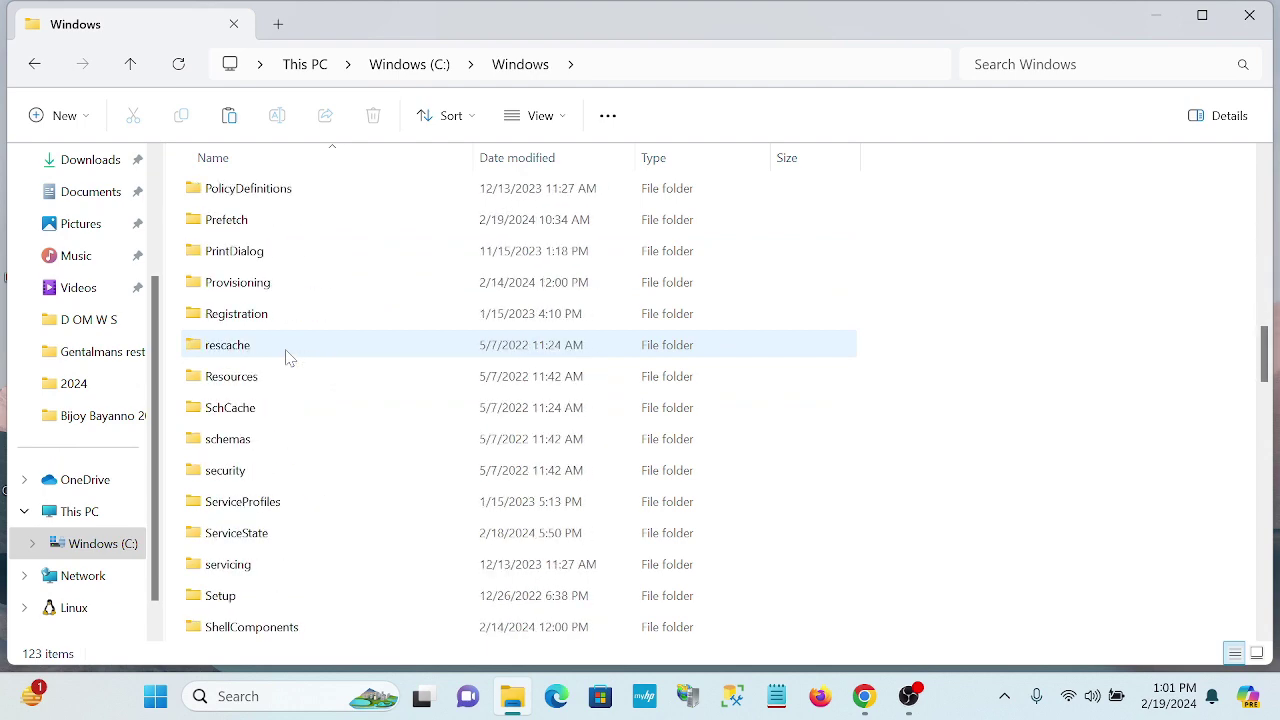
scroll(287, 357, down, 4)
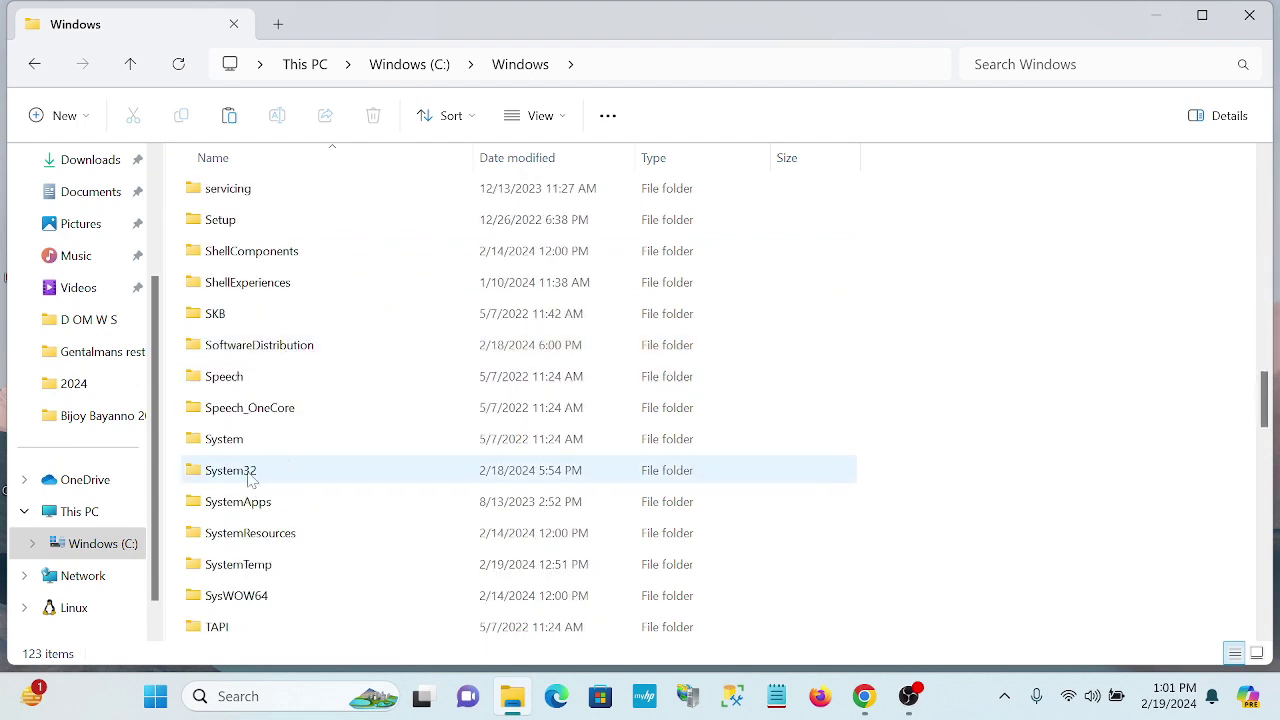
double_click(250, 478)
Step: Go into the drivers folder of System32 and open its etc subfolder
scroll(260, 420, down, 2)
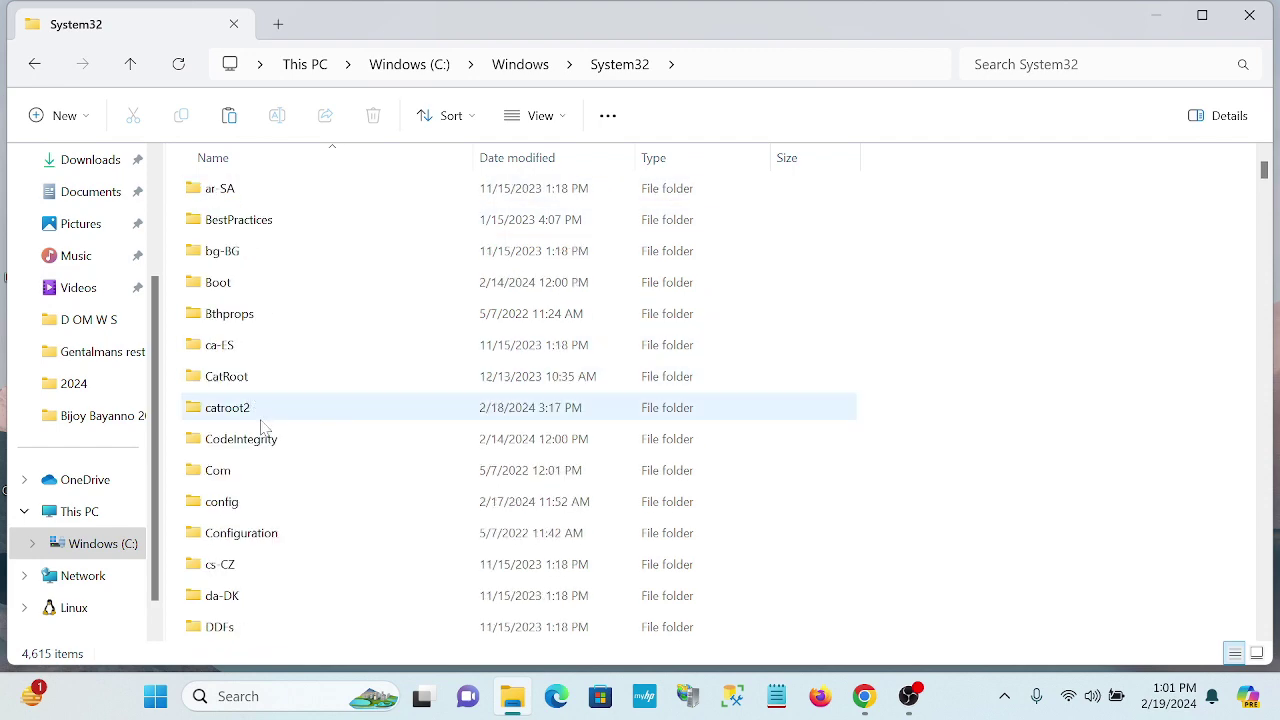
scroll(262, 425, down, 3)
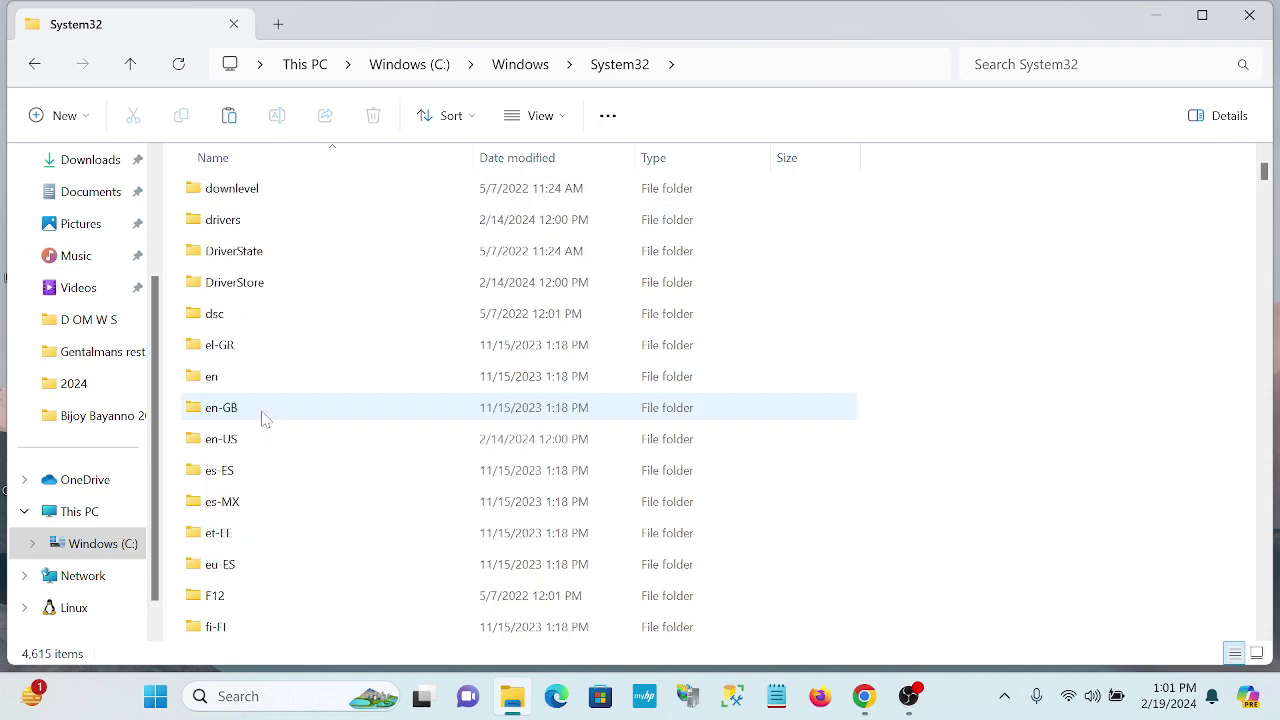
scroll(260, 415, down, 4)
scroll(257, 405, up, 6)
scroll(250, 386, up, 1)
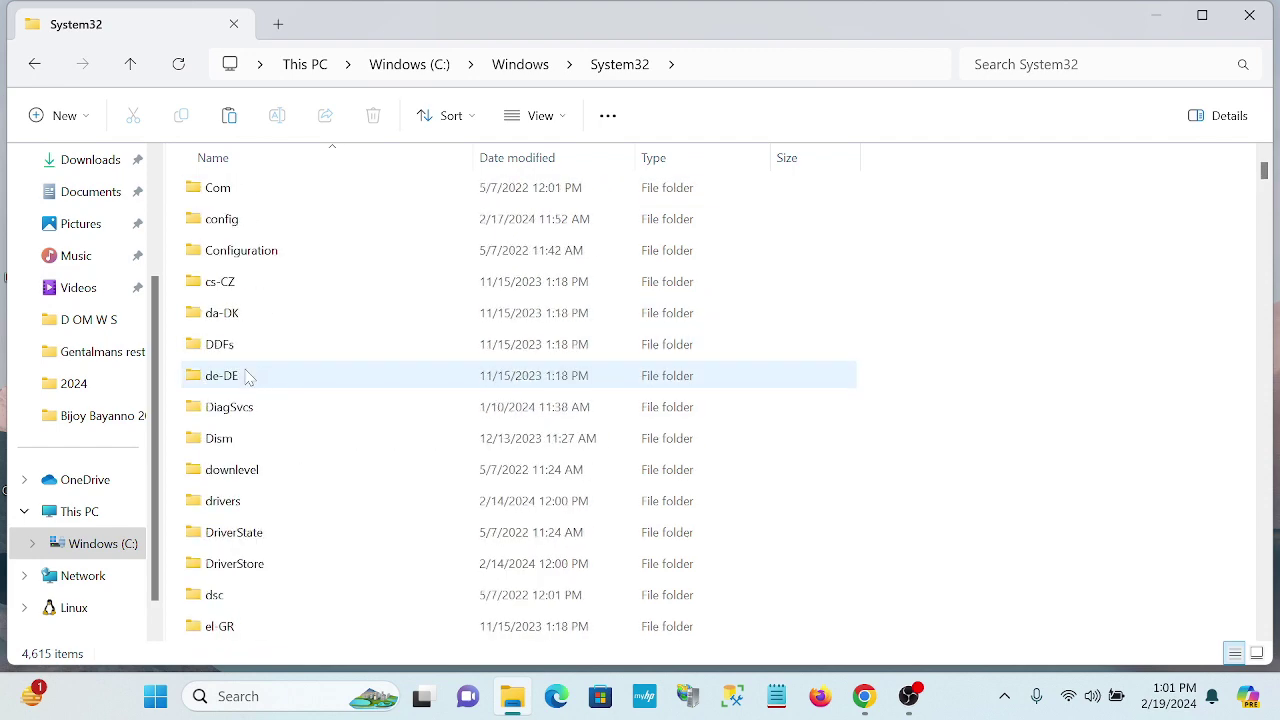
double_click(252, 503)
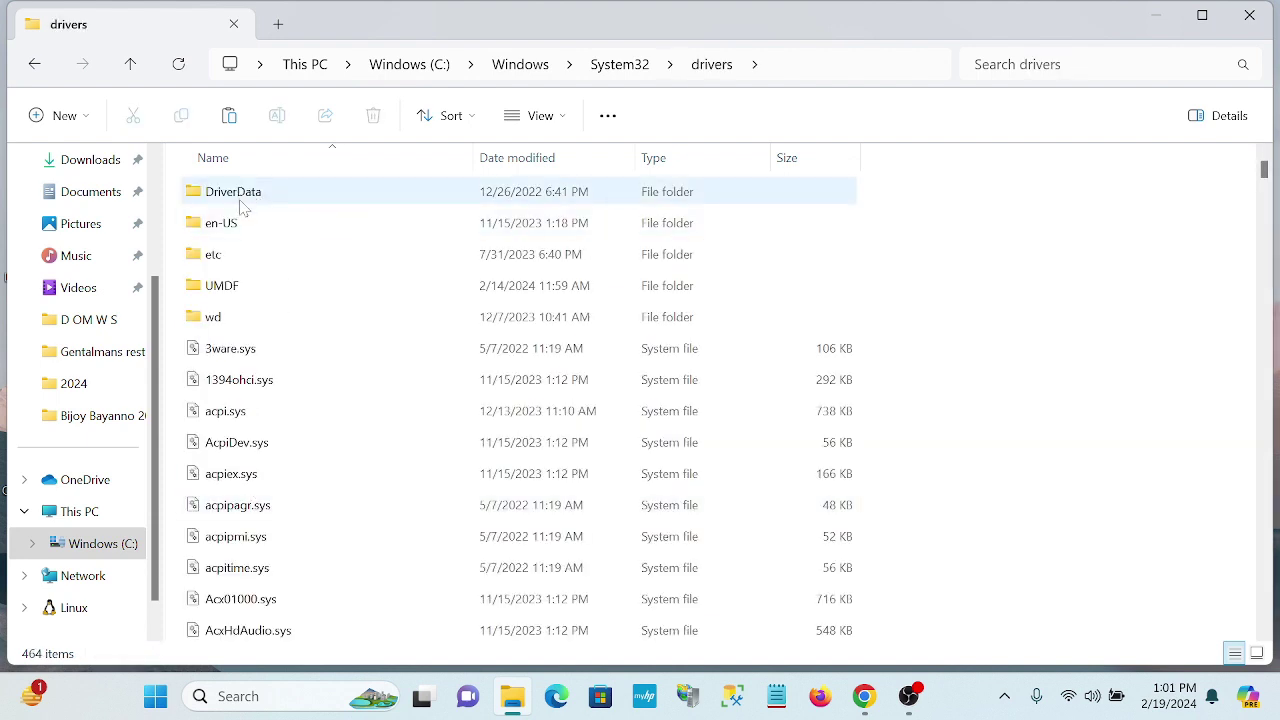
double_click(228, 264)
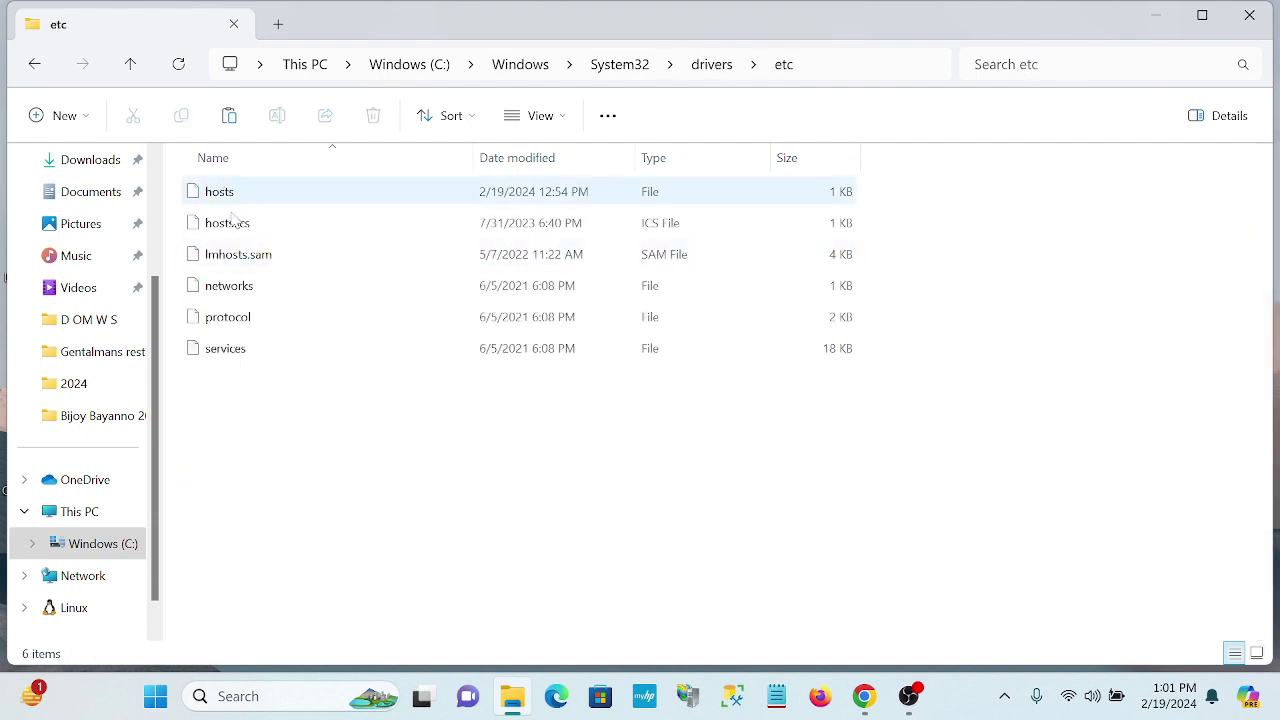
Step: Paste the copied hosts file into the etc folder, replacing the existing one and allowing the copy, and close the folder window
click(212, 196)
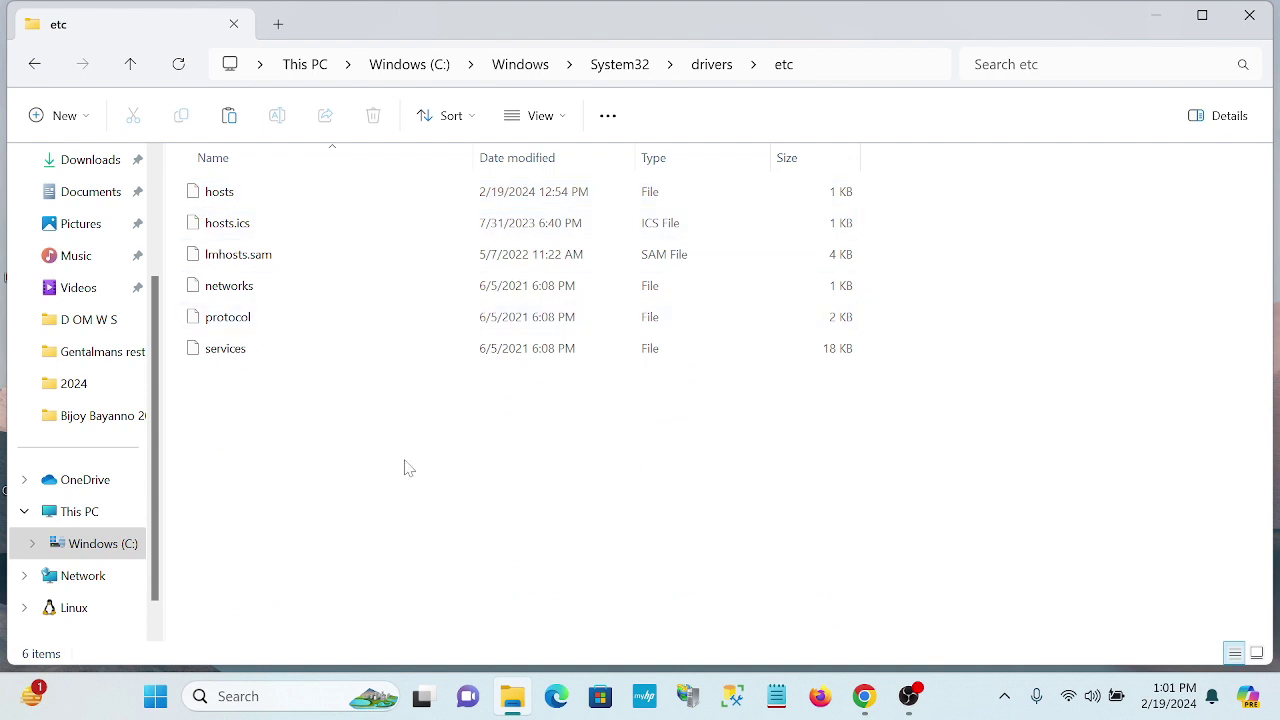
key(ctrl+v)
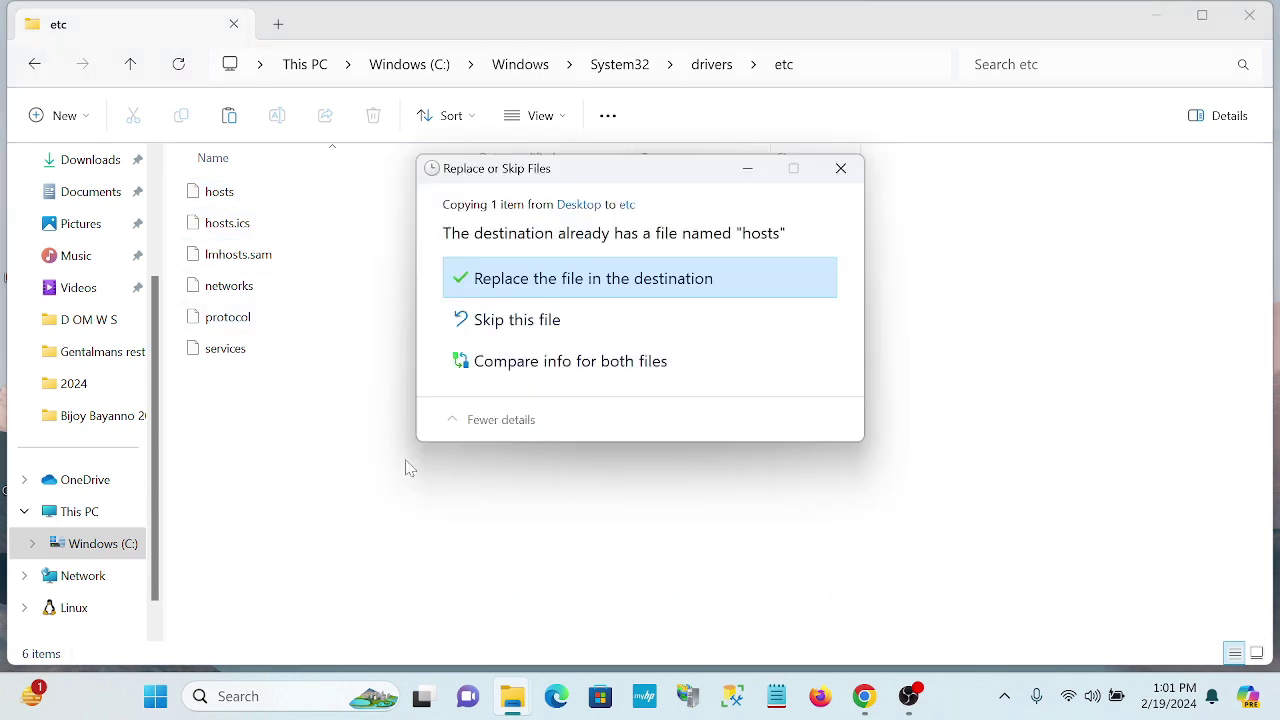
click(641, 288)
click(588, 288)
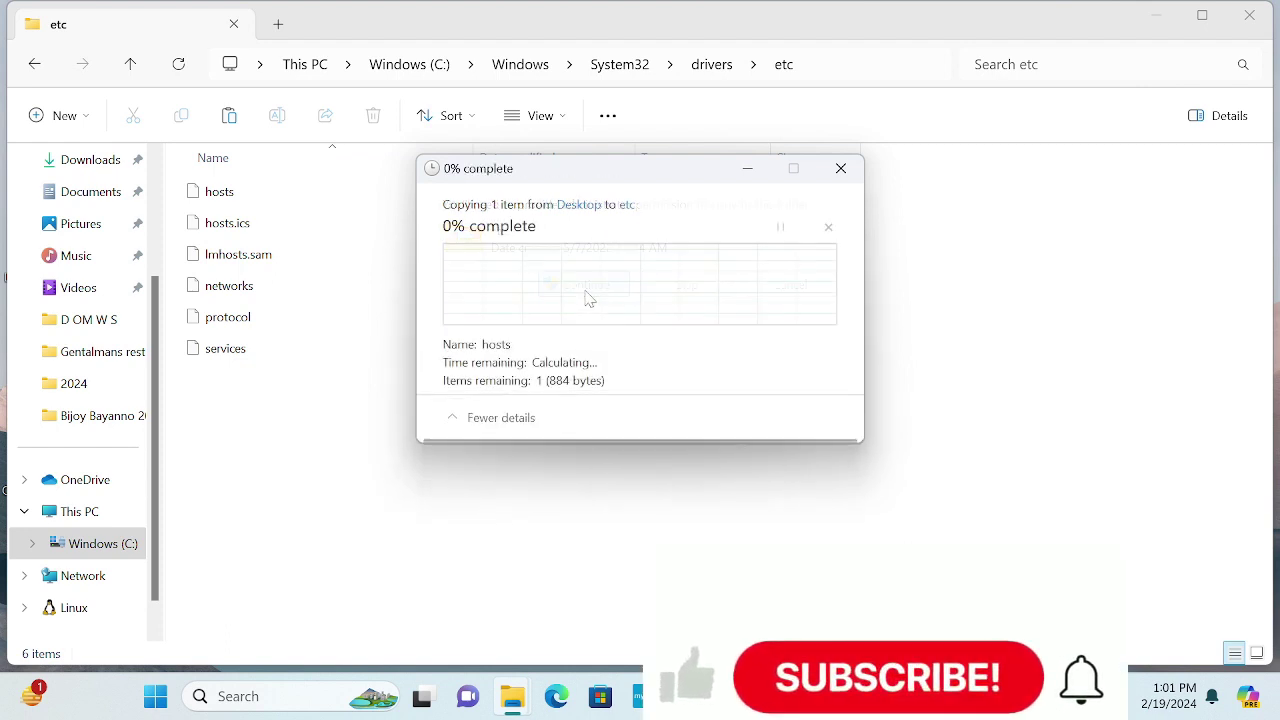
click(1250, 15)
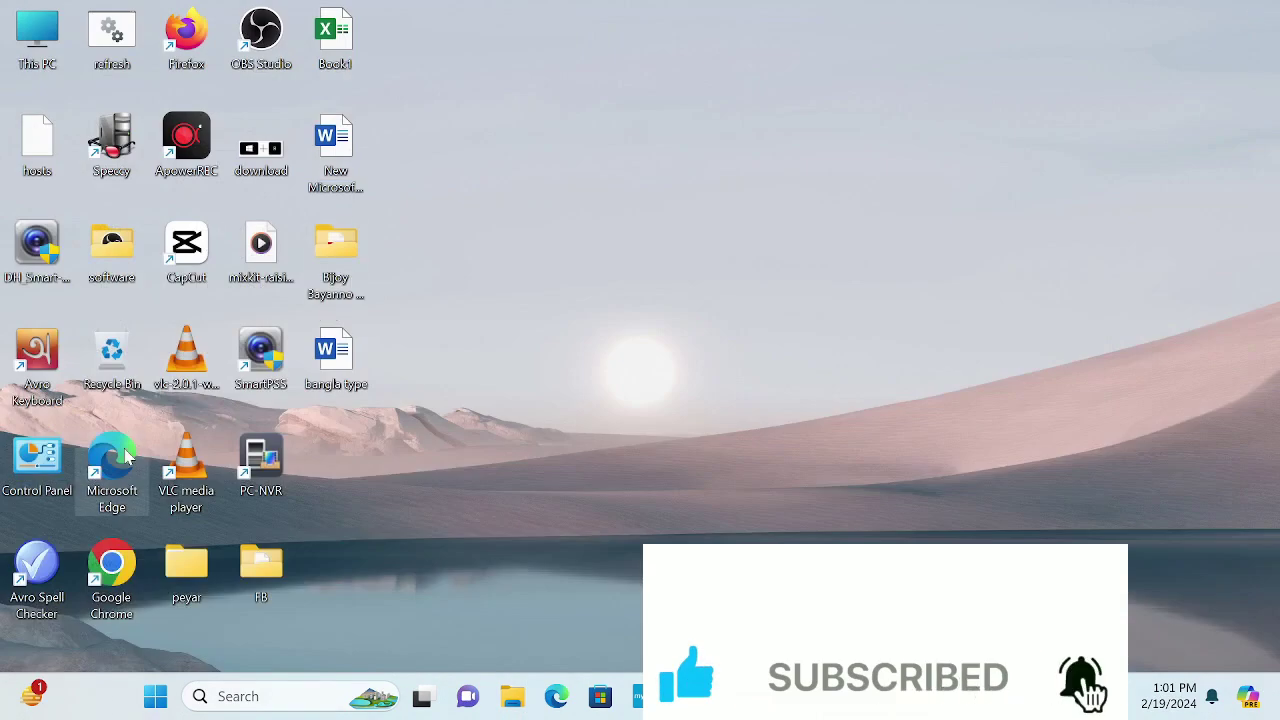
double_click(125, 455)
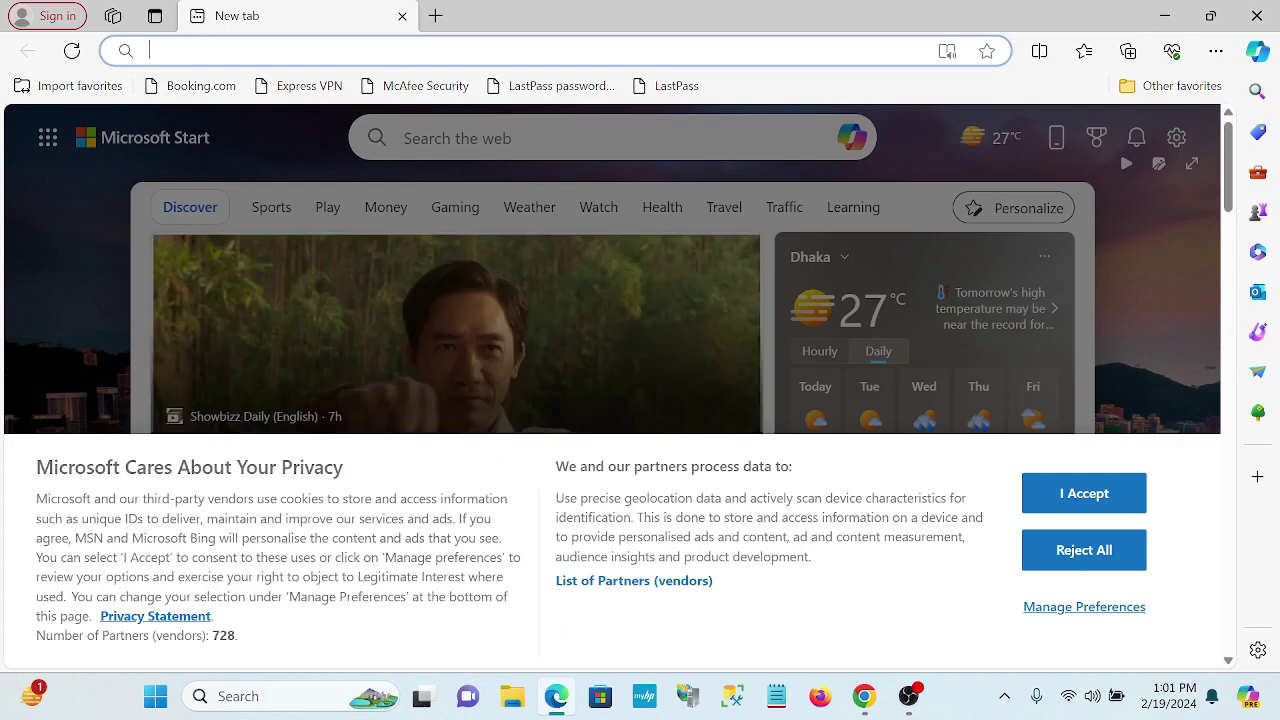
text(f)
key(Return)
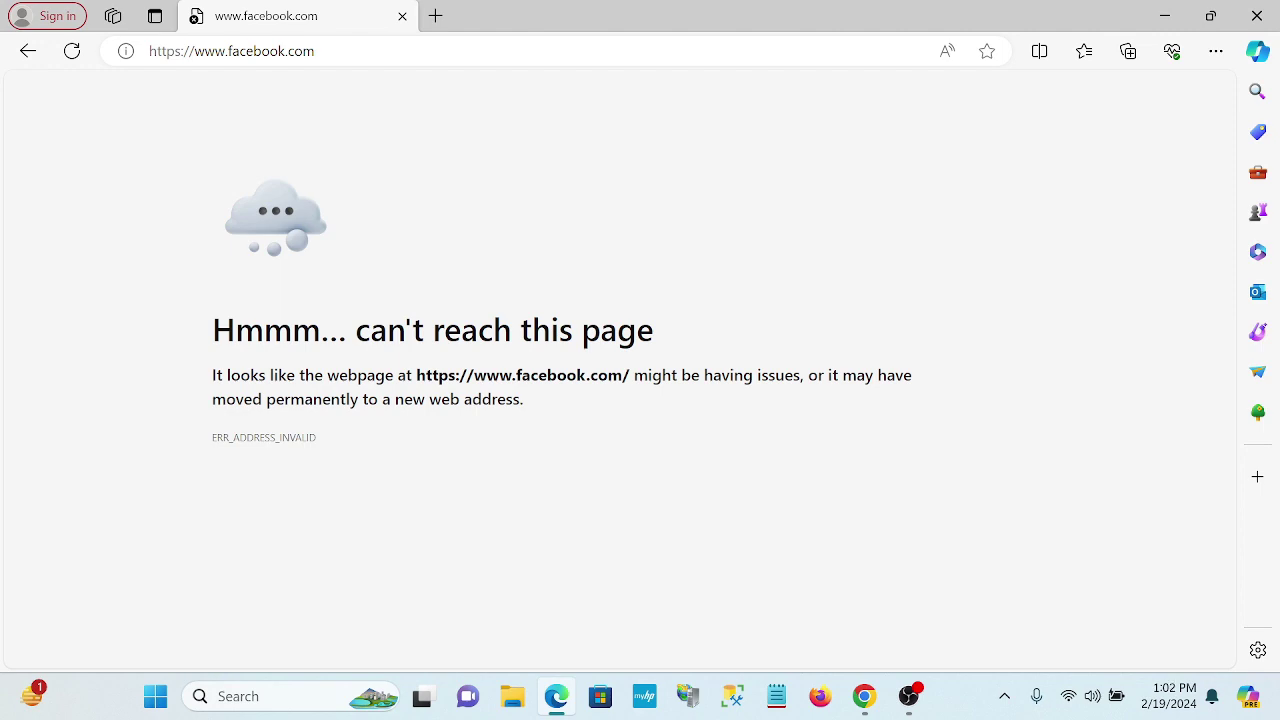
click(435, 15)
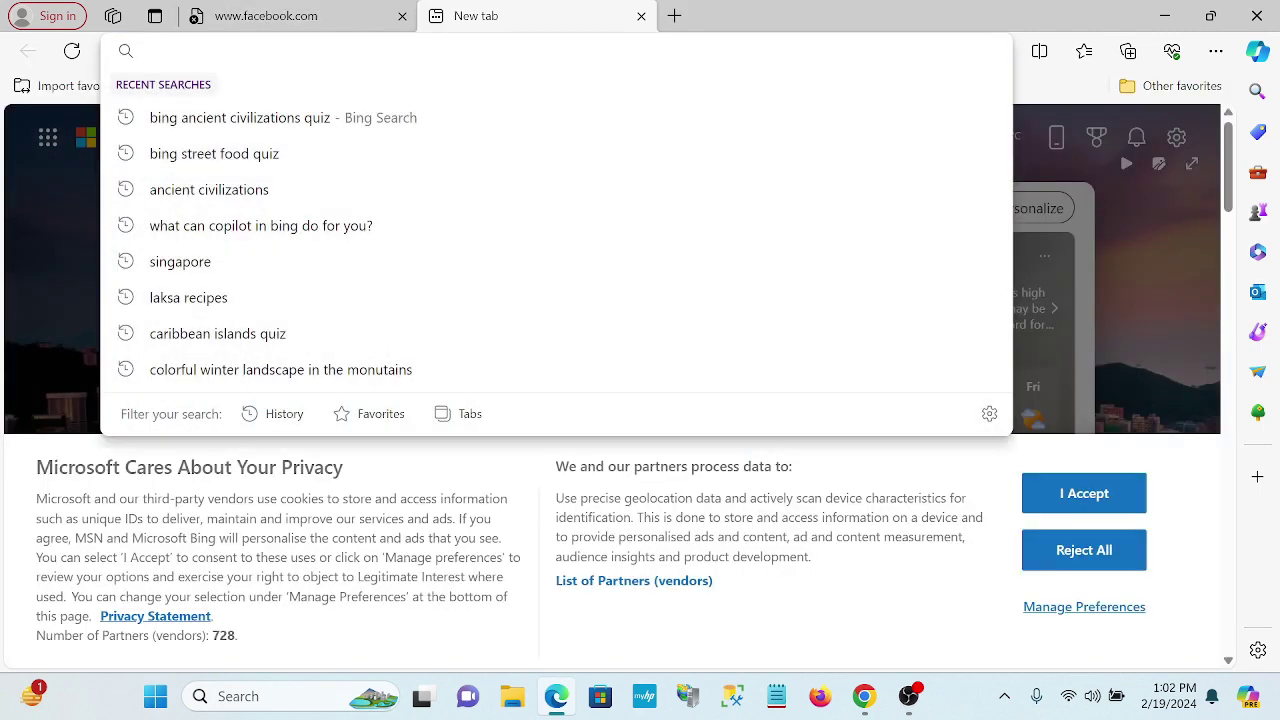
text(www.facebook.com)
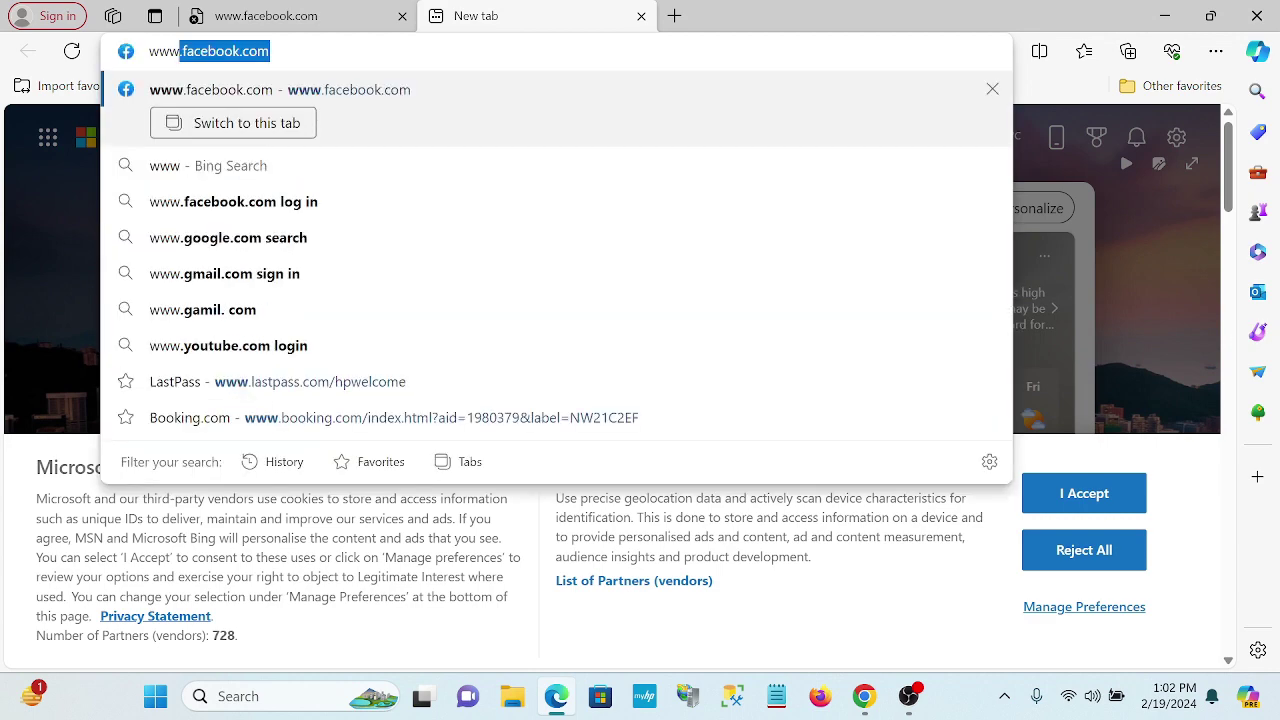
key(Right)
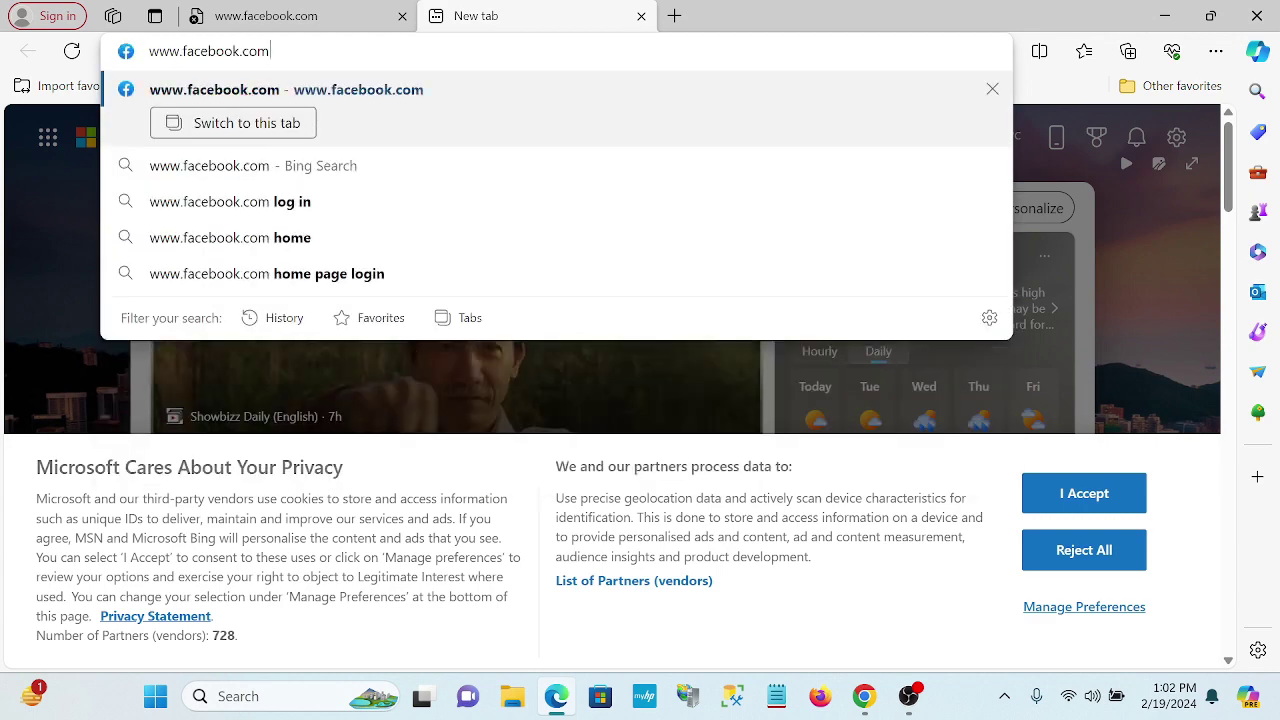
key(Return)
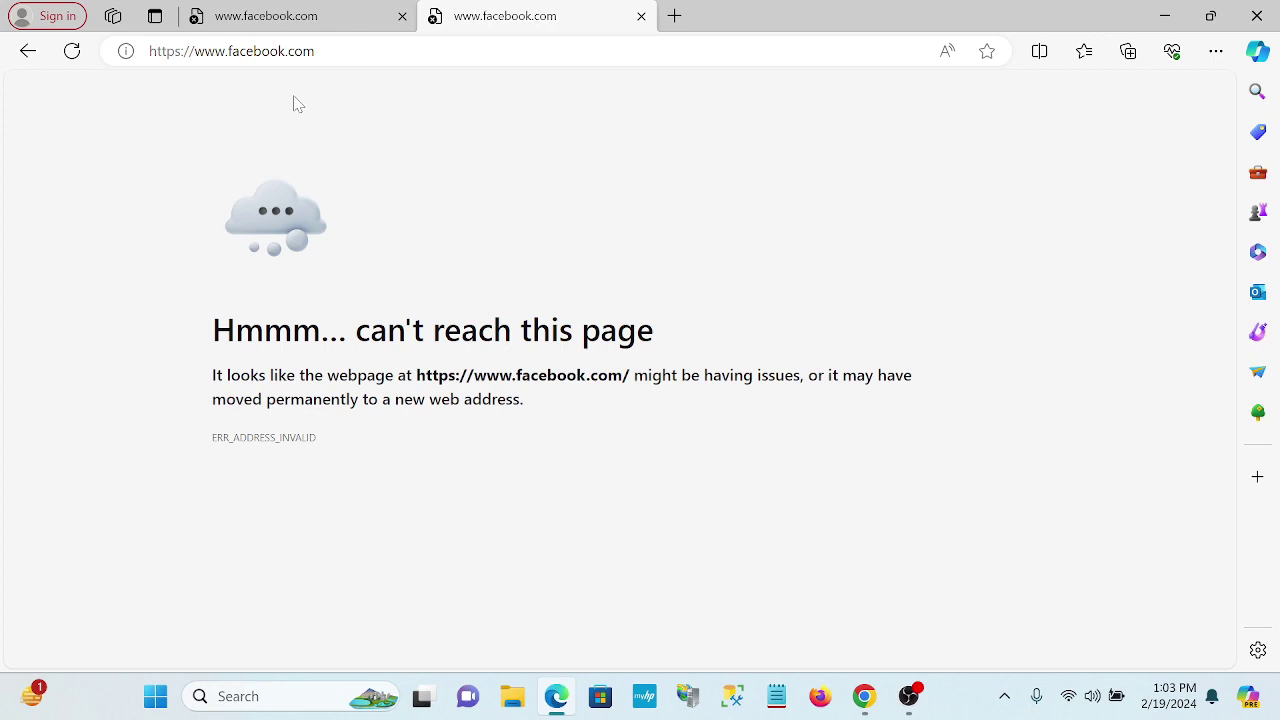
click(1164, 16)
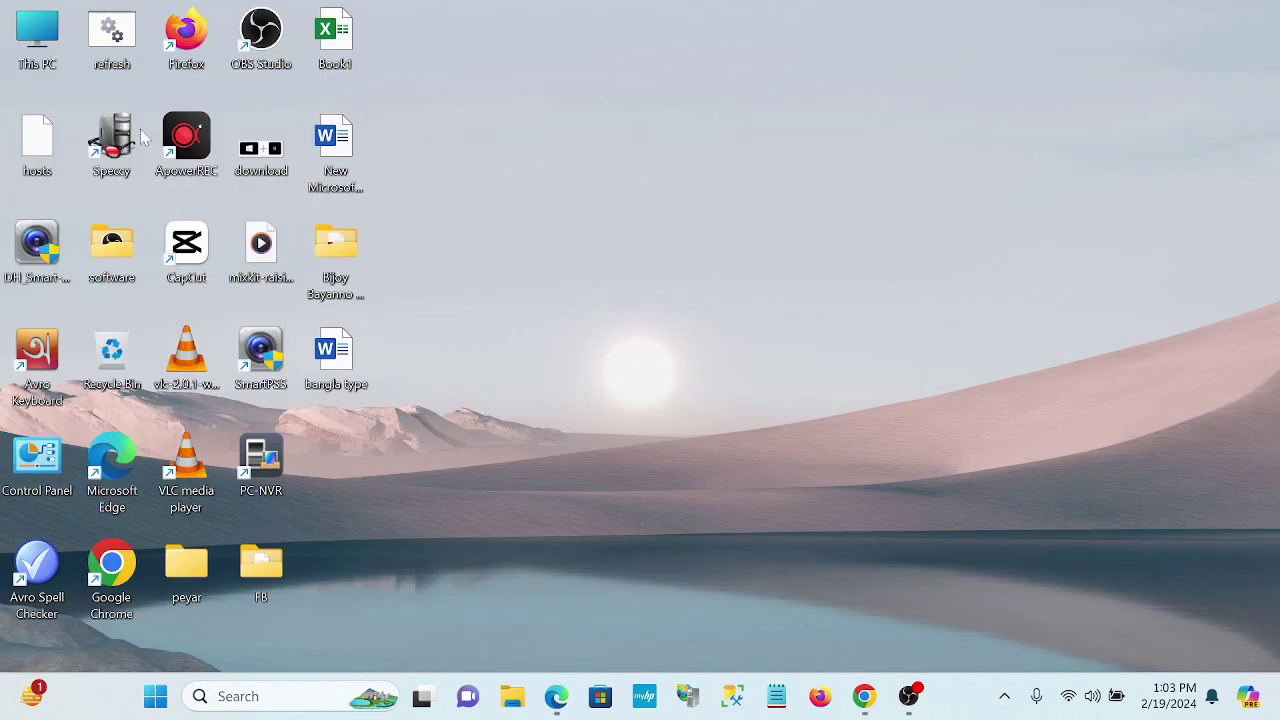
Step: Open the desktop copy of the hosts file in Notepad, just once, and maximize the window
double_click(24, 158)
click(527, 232)
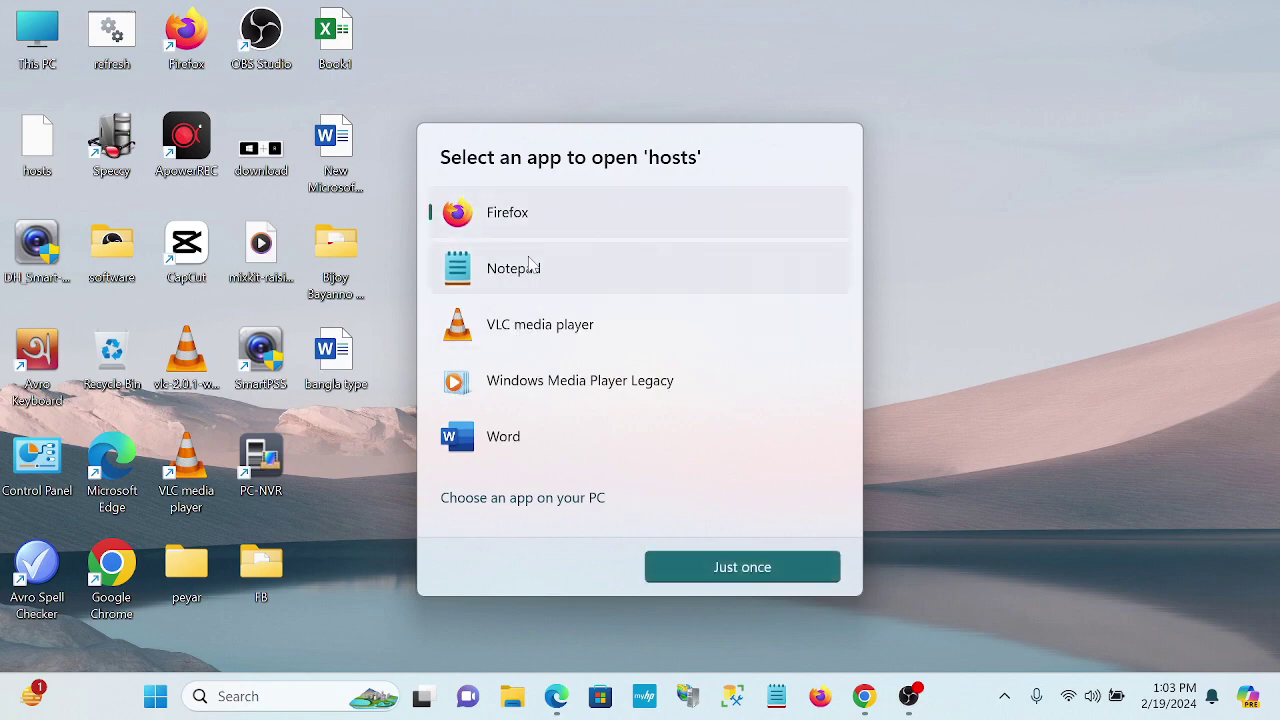
click(530, 266)
click(745, 566)
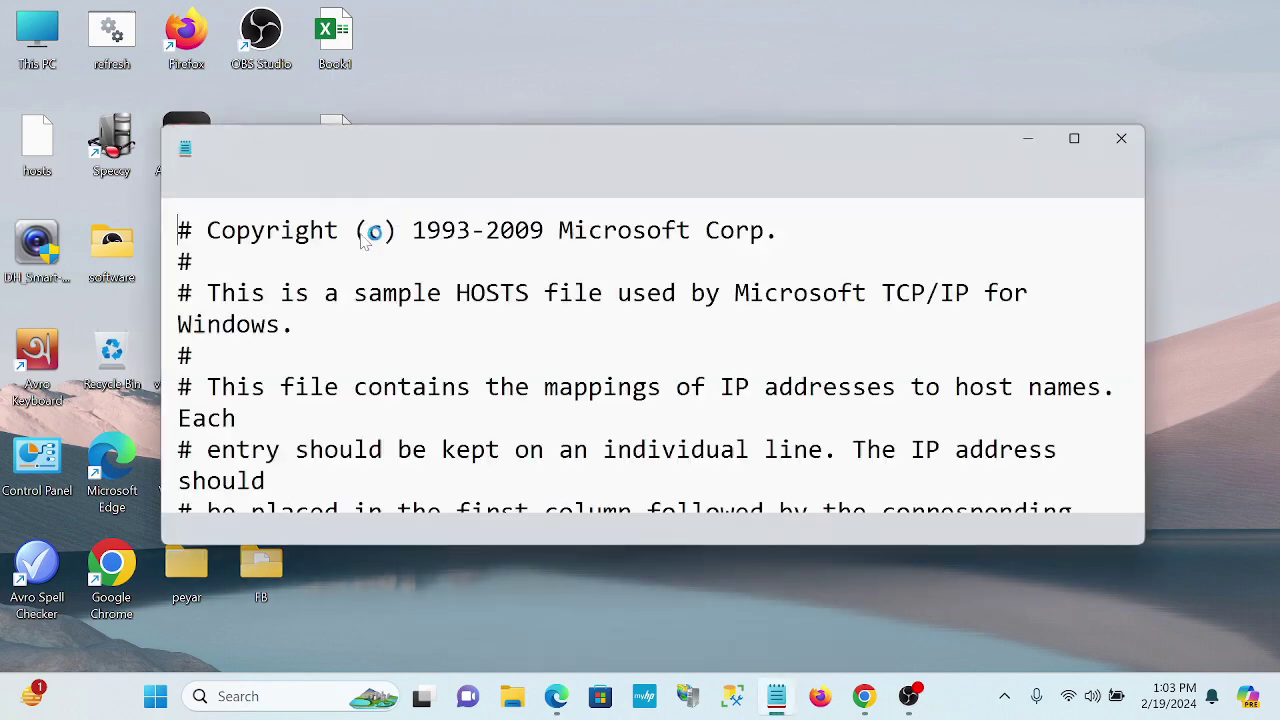
click(1080, 146)
scroll(640, 350, down, 4)
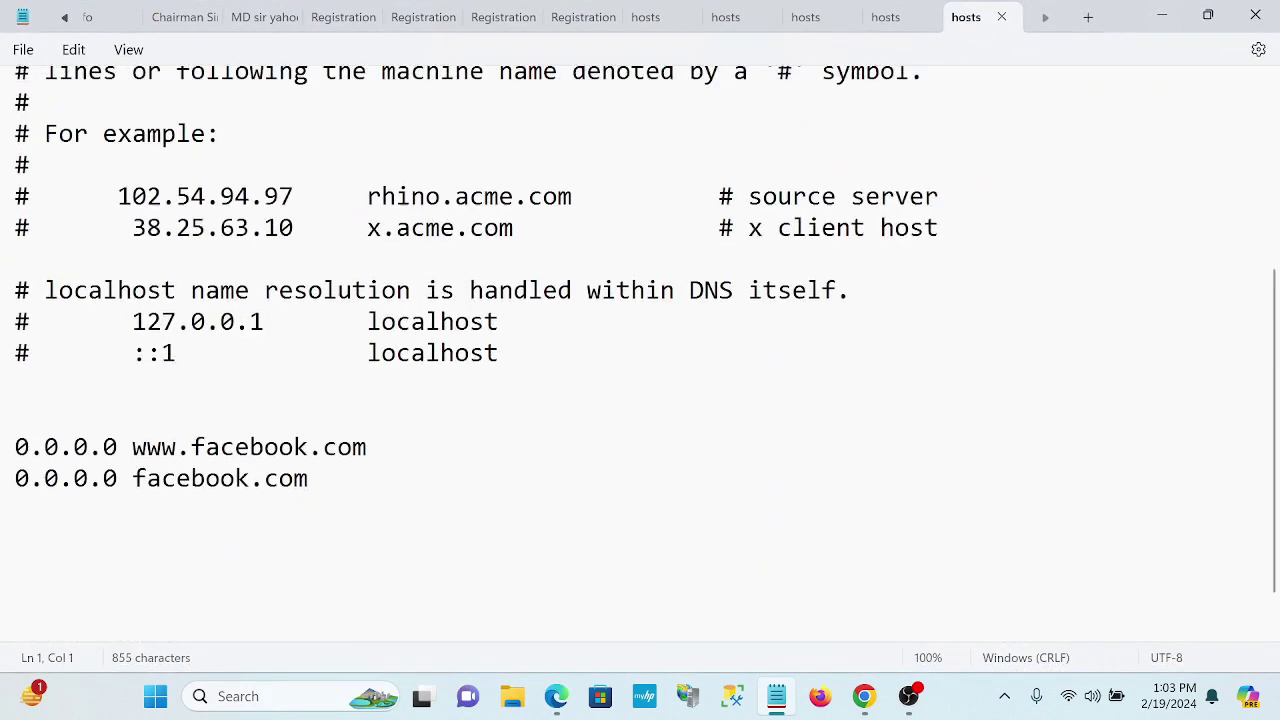
drag(310, 470, 15, 440)
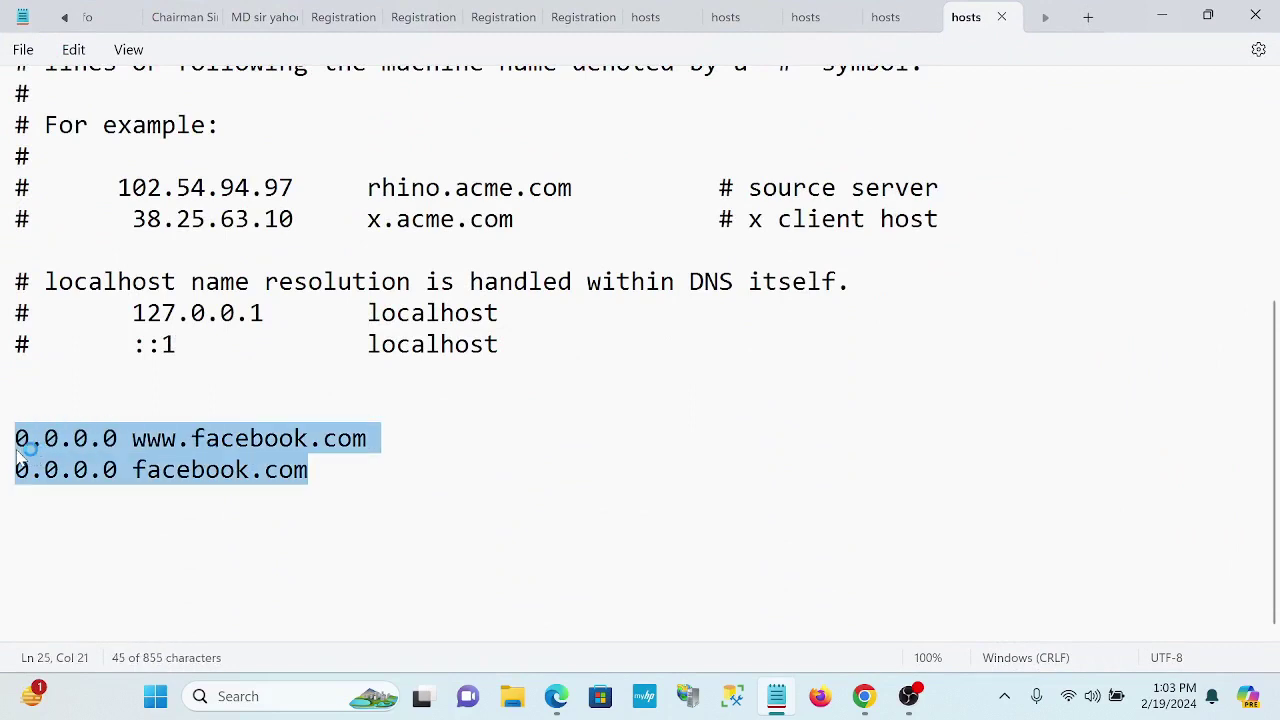
key(Delete)
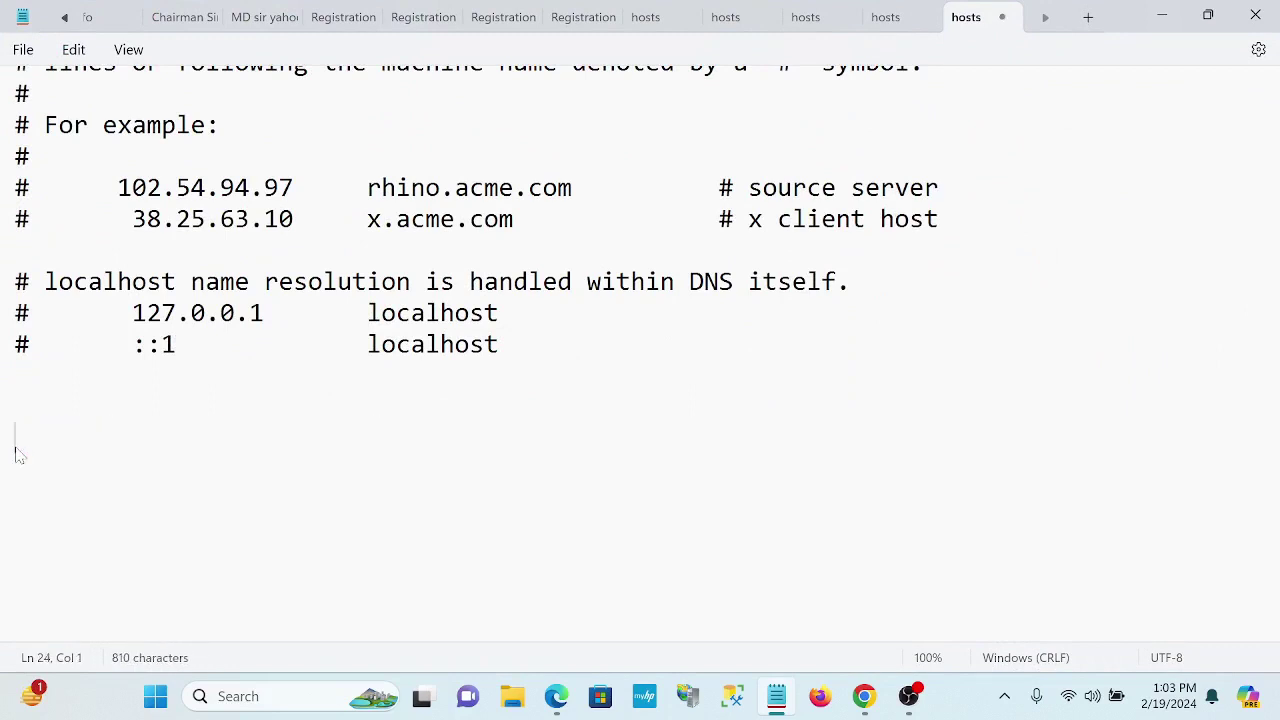
click(1255, 17)
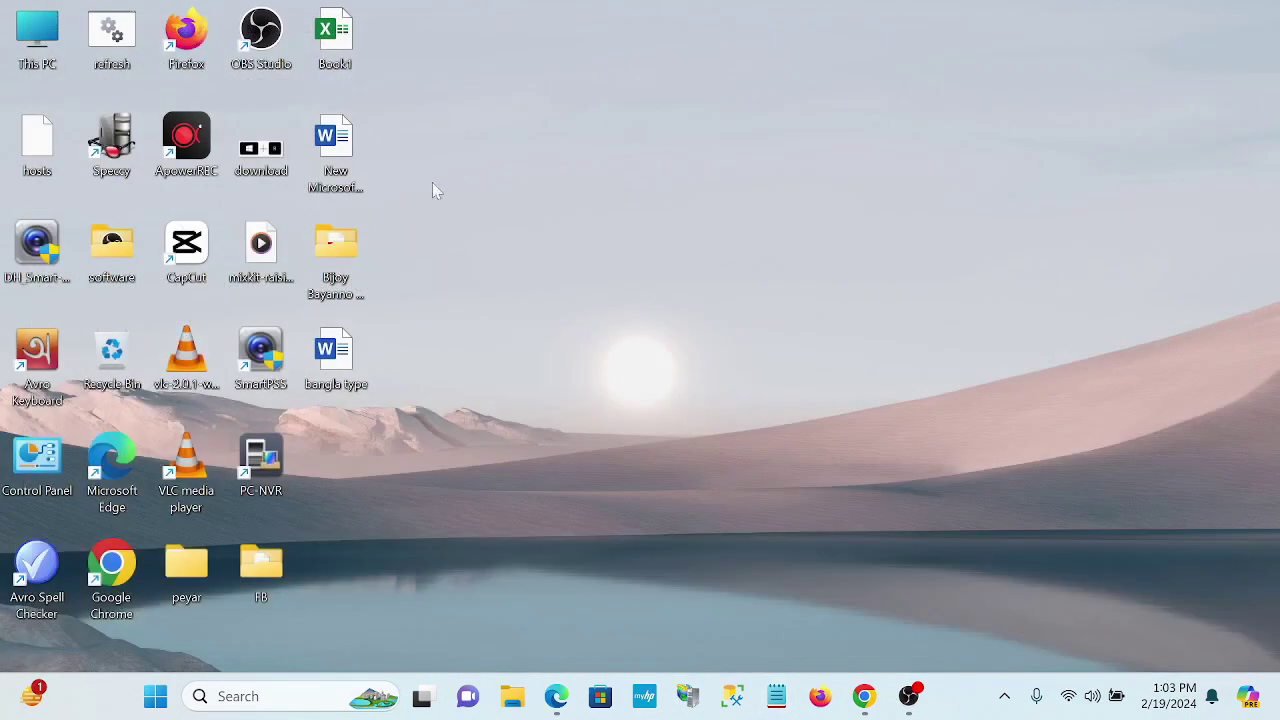
Step: Copy the hosts file from the desktop and open the Windows folder on drive C: through This PC
right_click(26, 139)
click(104, 163)
double_click(36, 30)
double_click(280, 200)
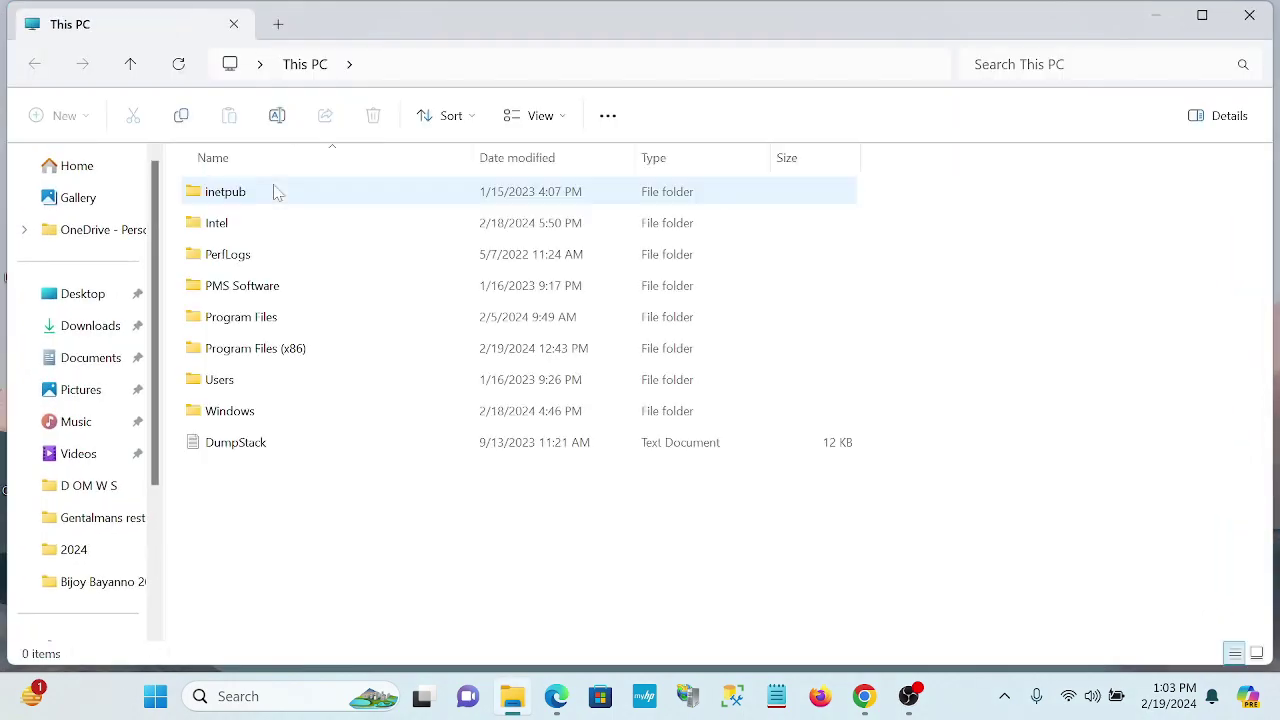
double_click(245, 410)
Step: Find the System32 folder inside the Windows folder and open it
scroll(309, 431, down, 3)
scroll(300, 417, up, 3)
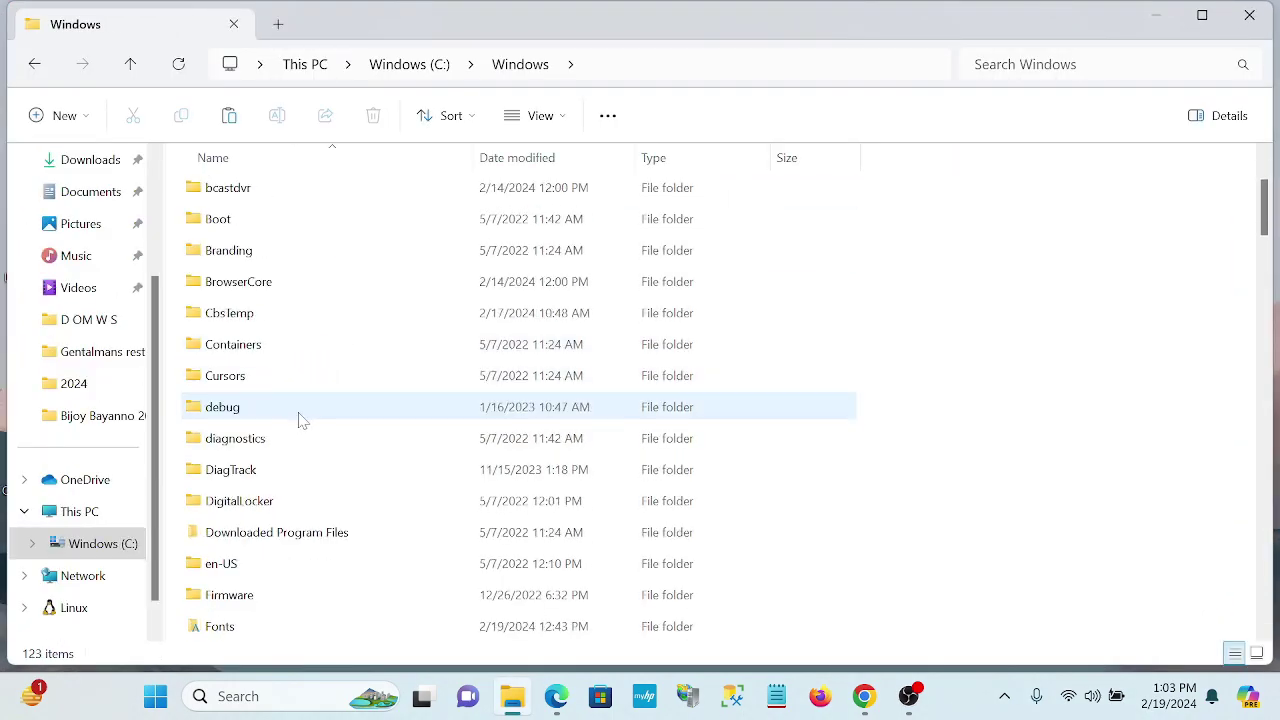
scroll(300, 417, down, 1)
scroll(296, 400, down, 1)
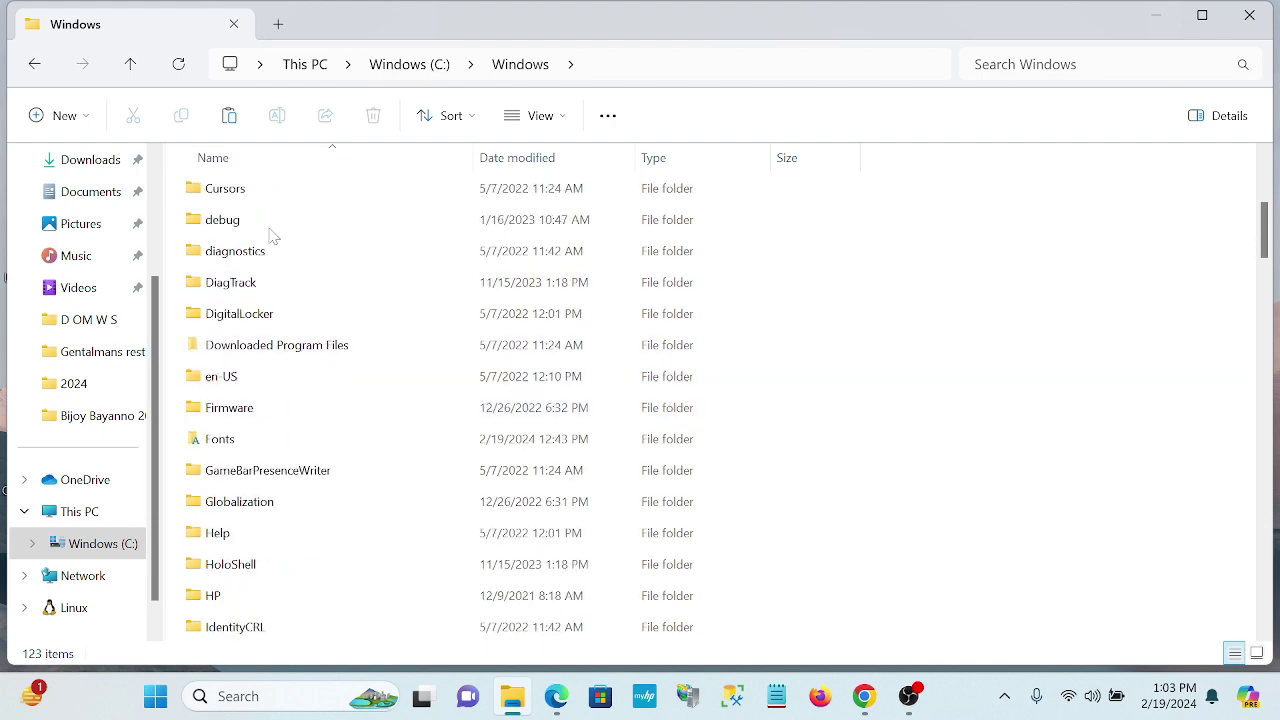
scroll(268, 315, up, 3)
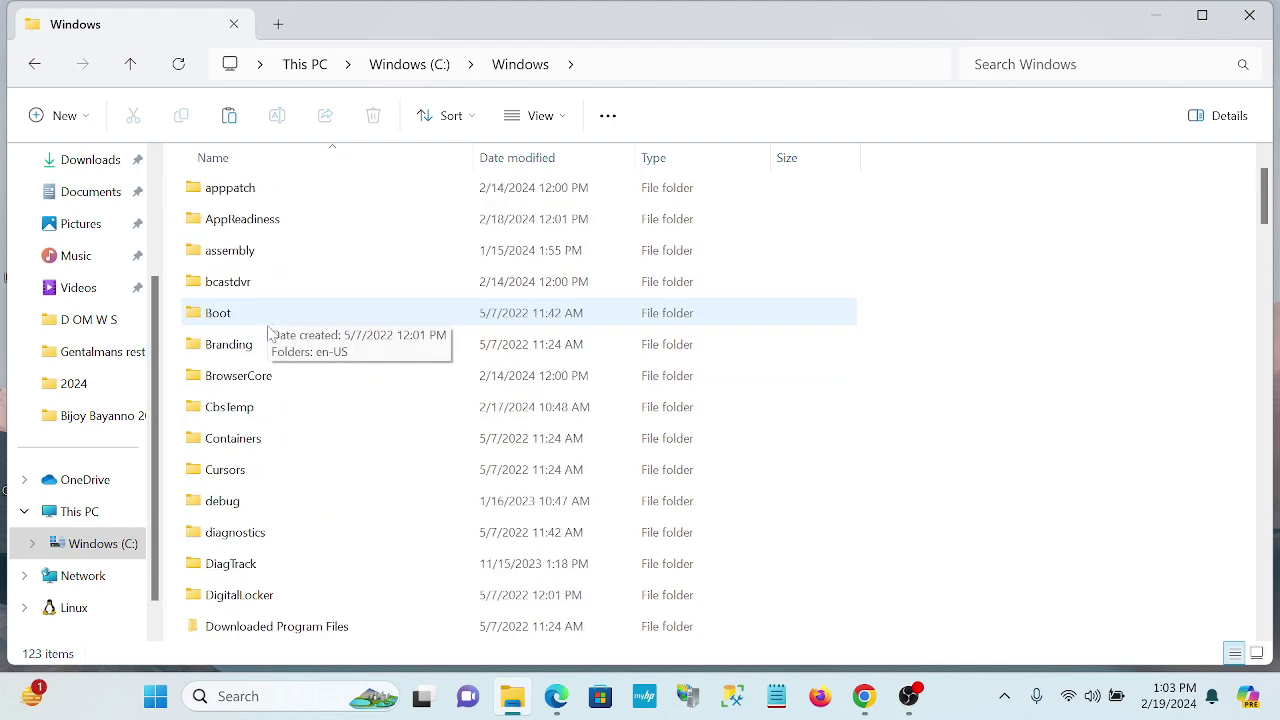
scroll(268, 340, down, 14)
scroll(270, 370, down, 3)
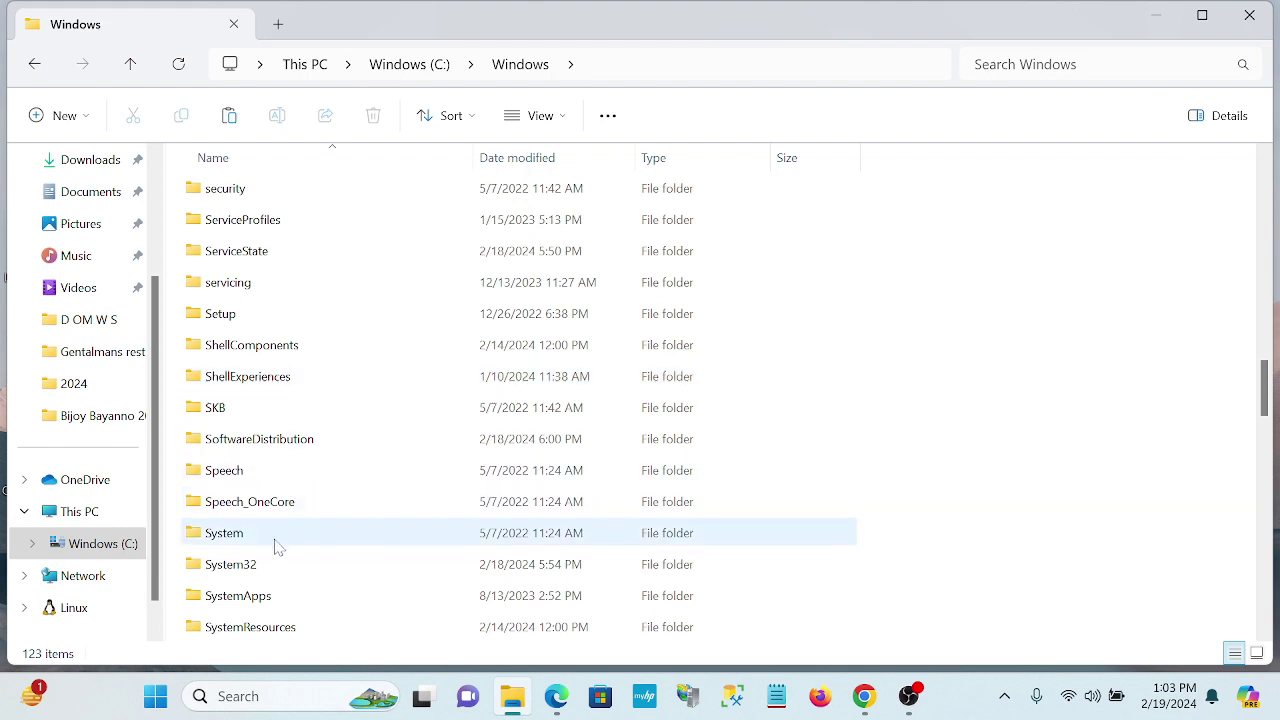
double_click(257, 566)
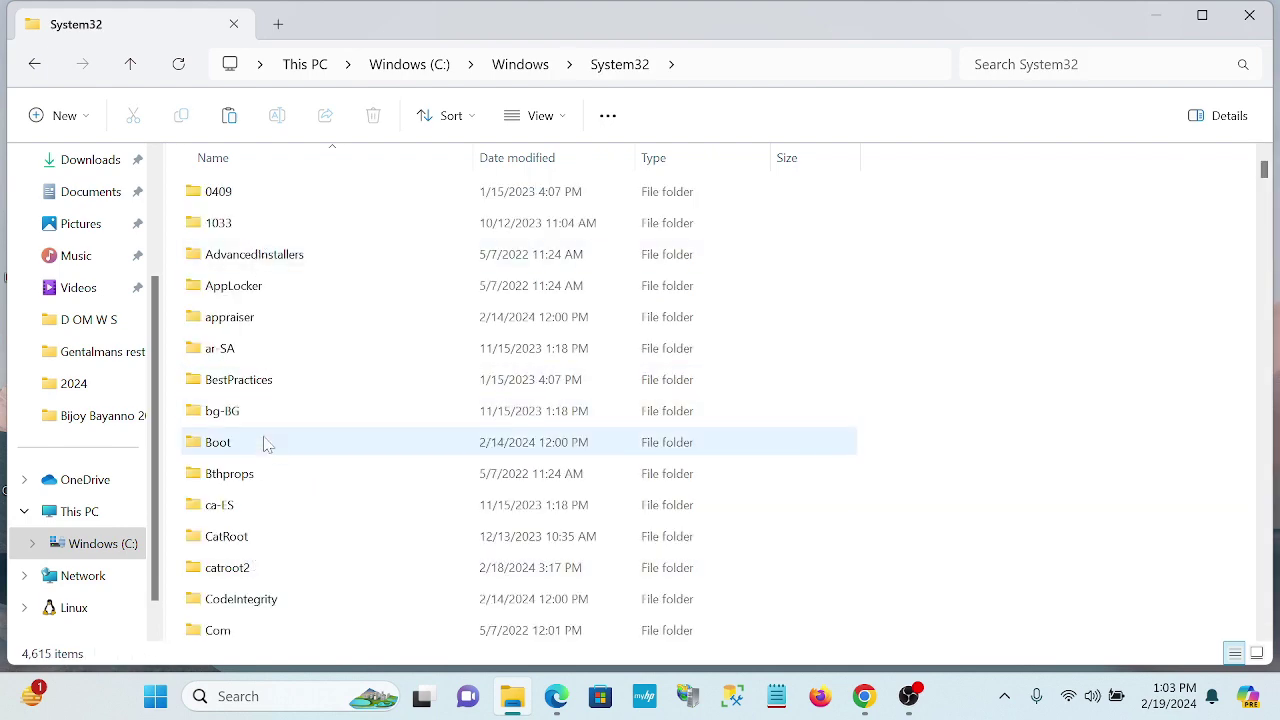
Step: Find the drivers folder inside System32 and open its etc subfolder
scroll(276, 418, down, 2)
scroll(277, 418, up, 2)
scroll(270, 412, down, 11)
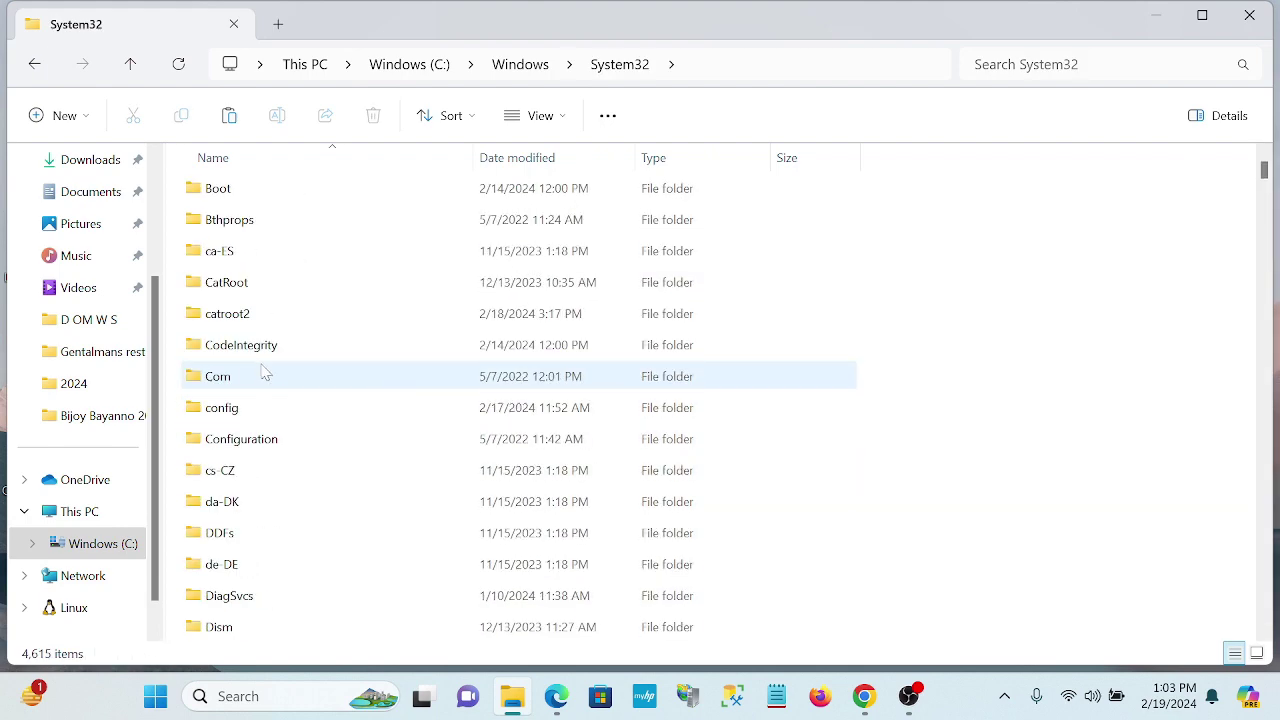
scroll(265, 408, down, 2)
scroll(263, 406, up, 13)
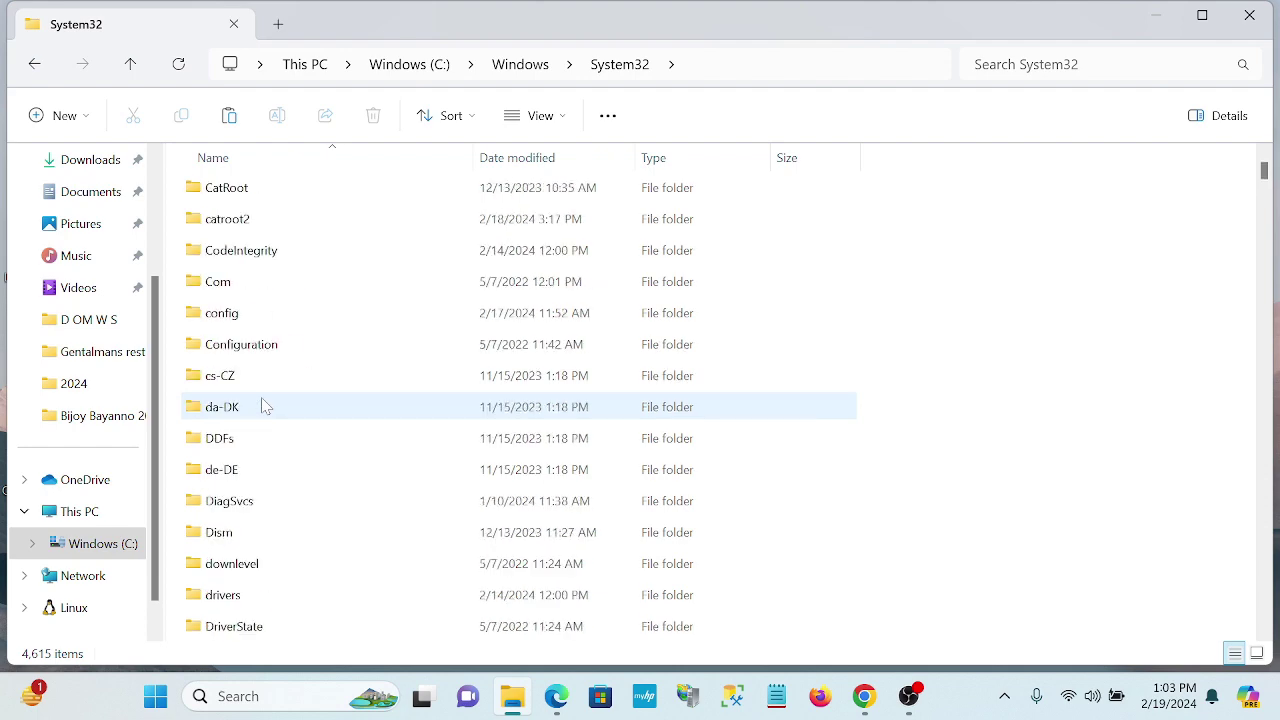
scroll(265, 404, down, 5)
scroll(266, 410, down, 20)
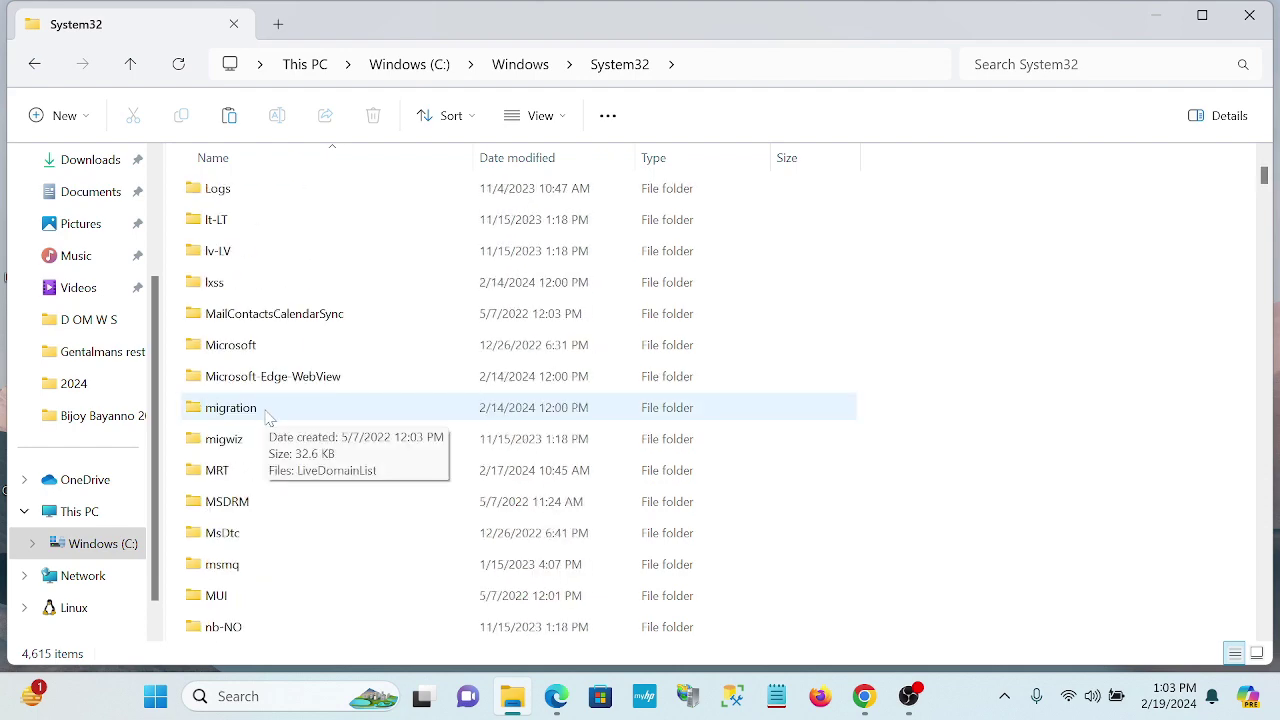
scroll(268, 418, down, 5)
scroll(268, 416, up, 20)
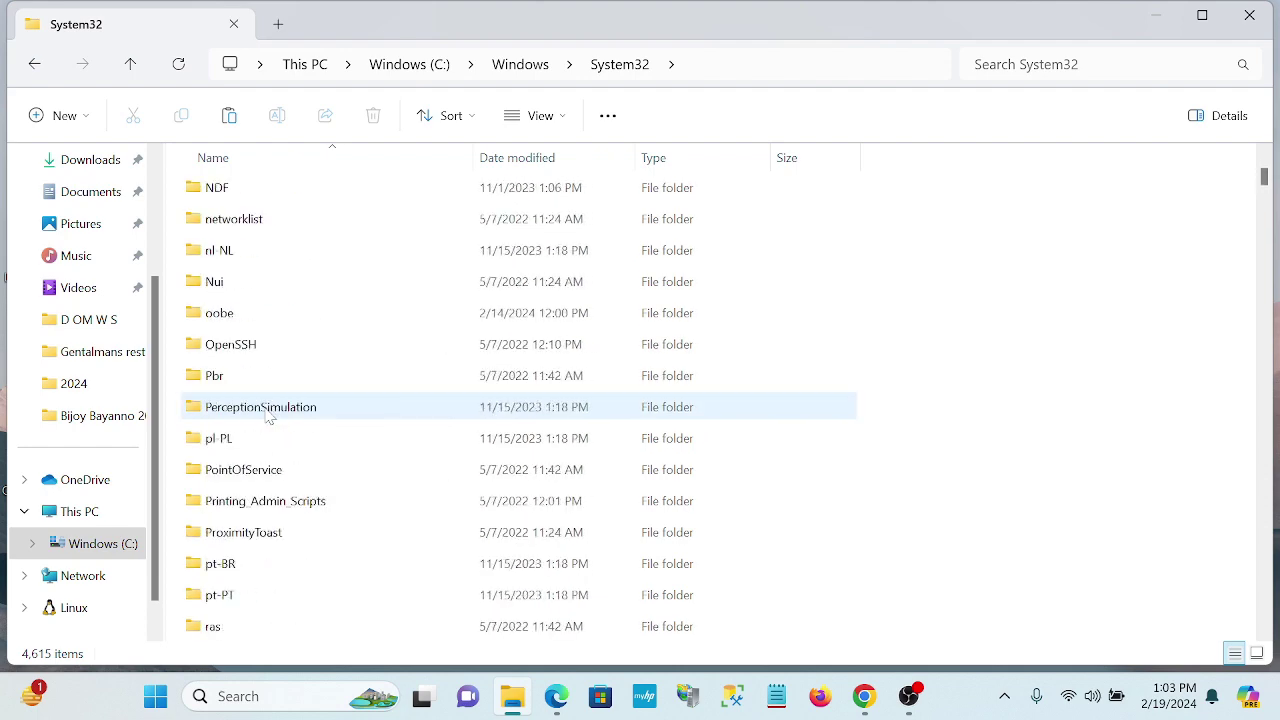
scroll(268, 416, up, 6)
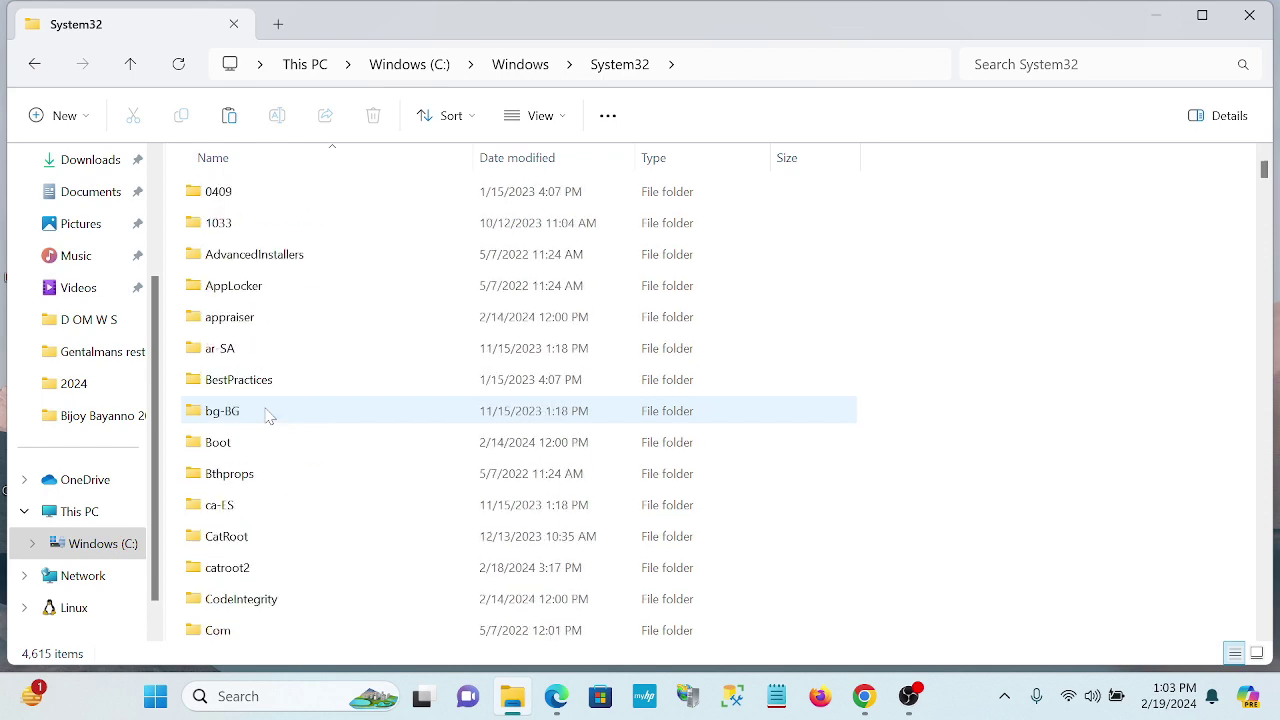
scroll(268, 416, down, 6)
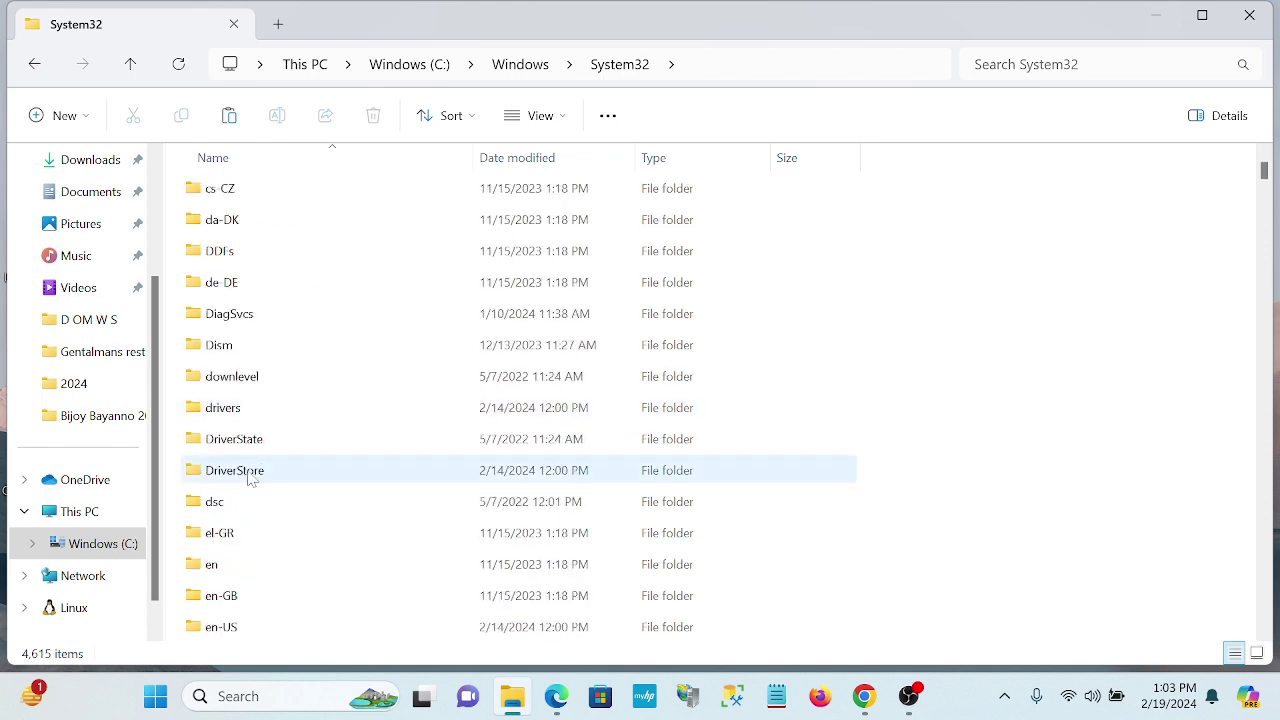
double_click(229, 409)
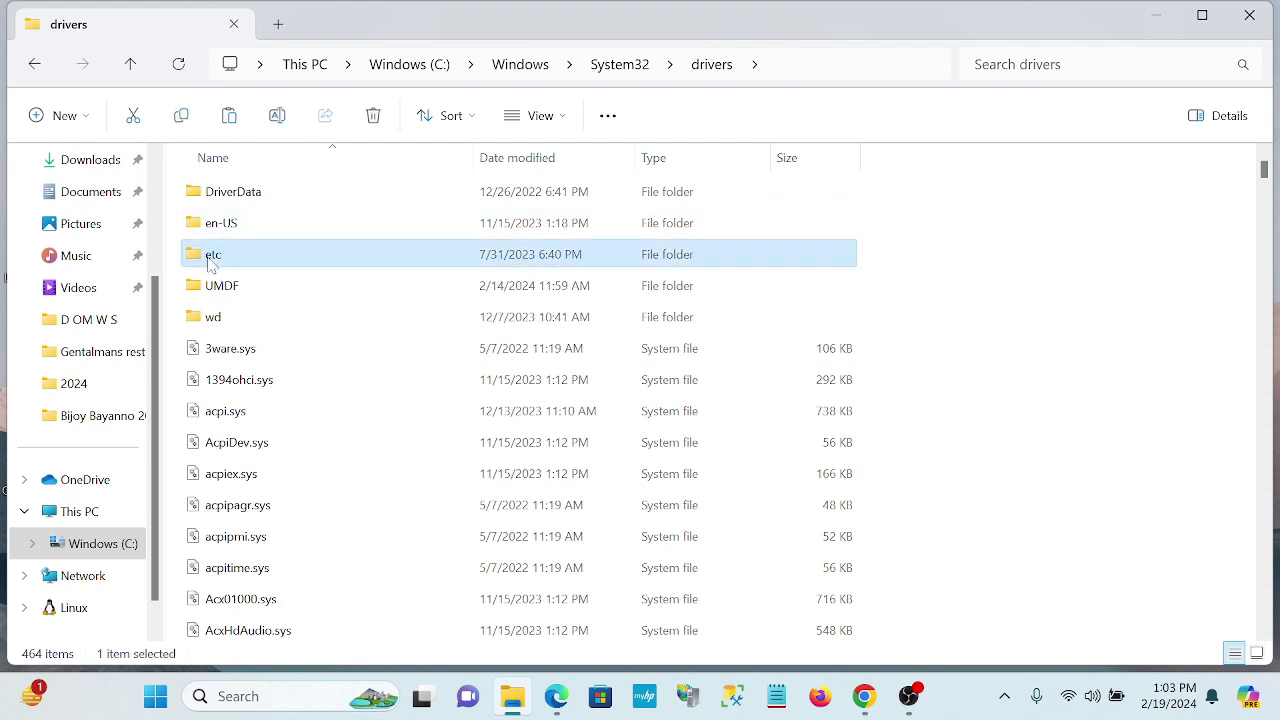
double_click(206, 251)
Step: Paste the copied hosts file into the etc folder, replacing the existing one with administrator permission, and minimize File Explorer
key(ctrl+v)
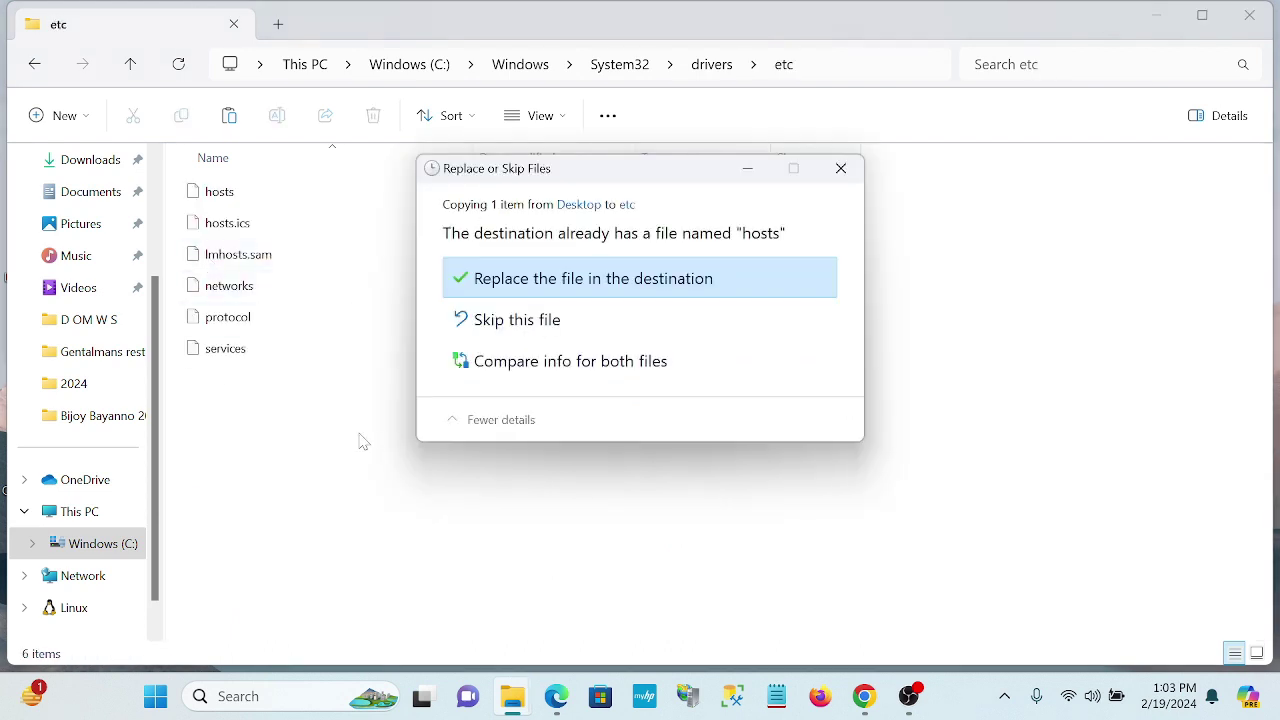
click(577, 277)
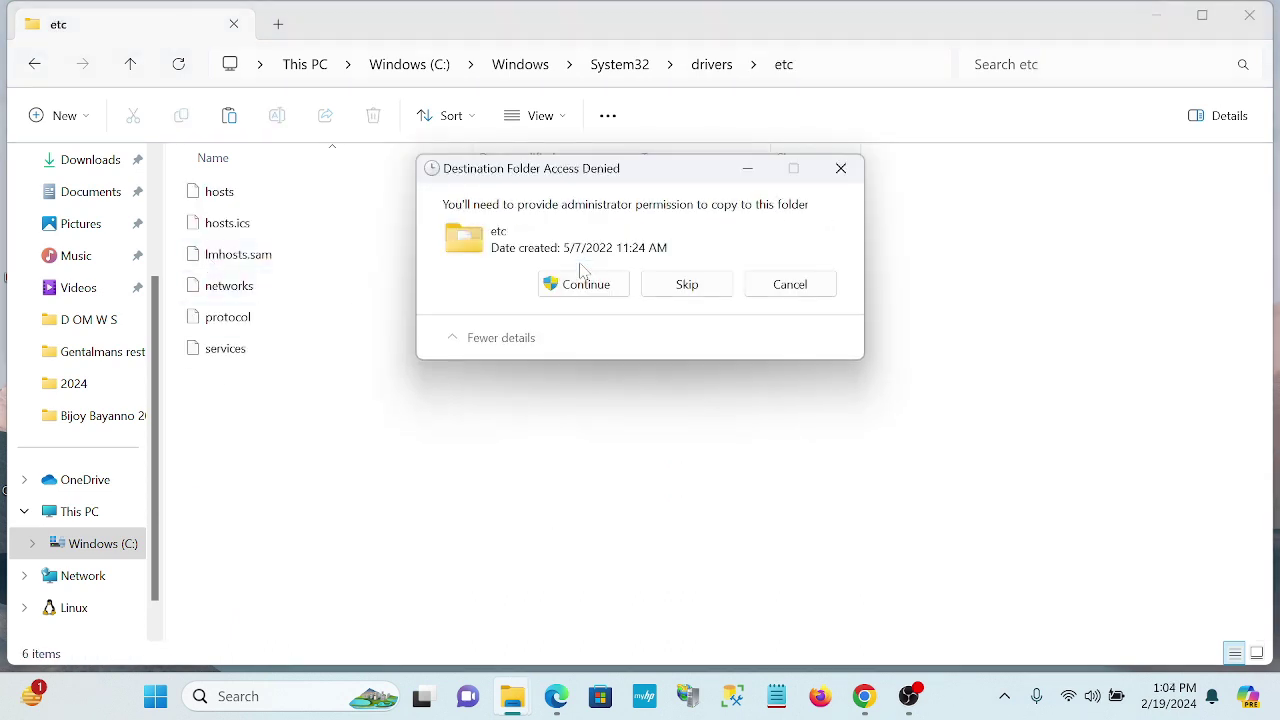
click(583, 281)
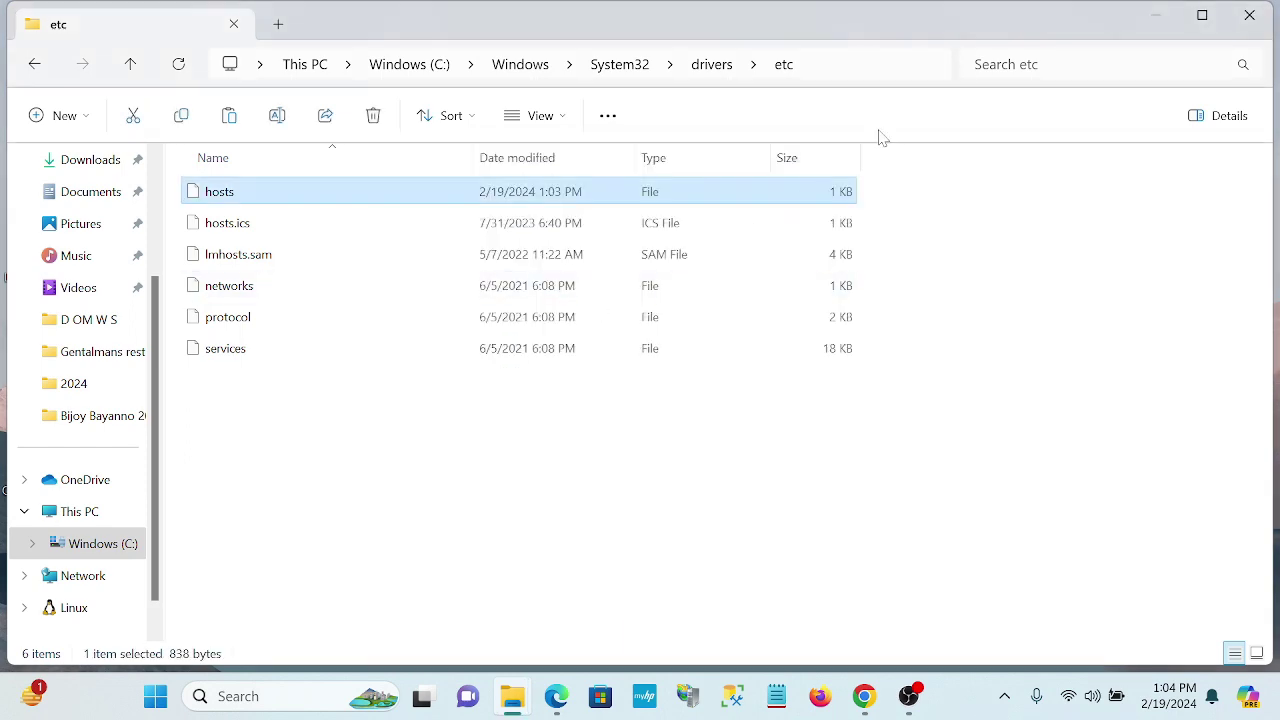
click(1156, 15)
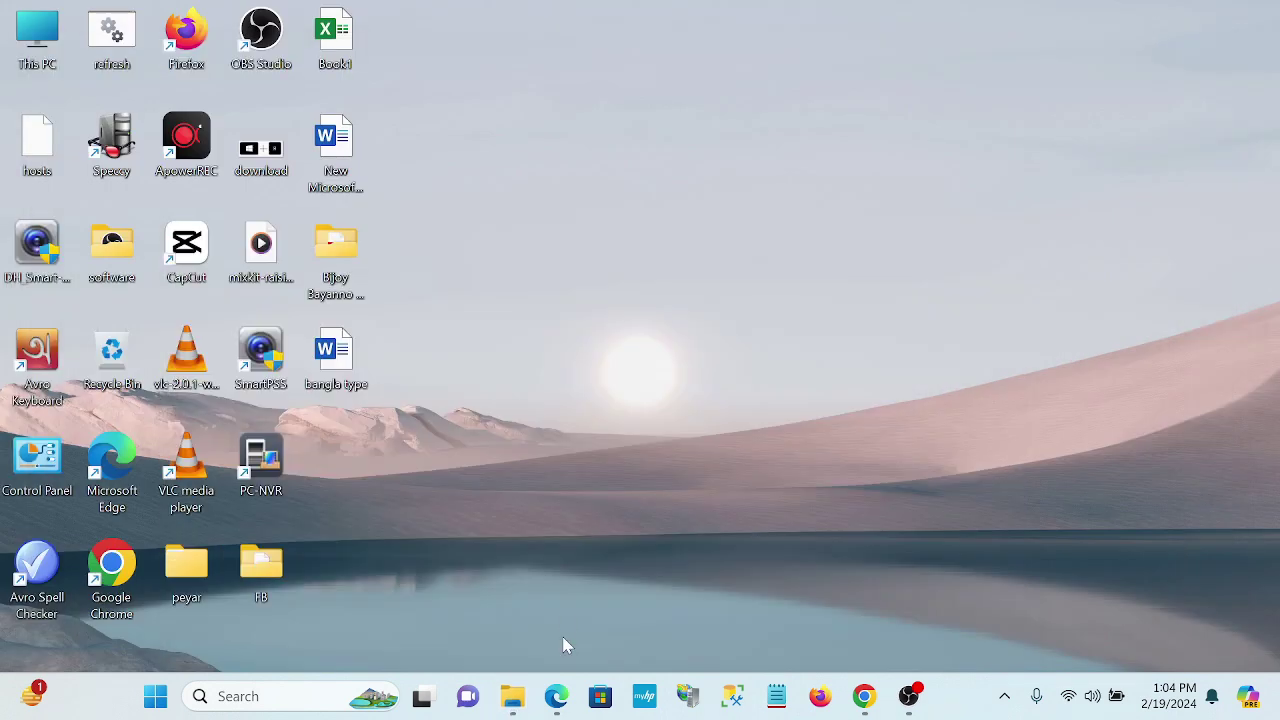
click(556, 696)
key(ctrl+l)
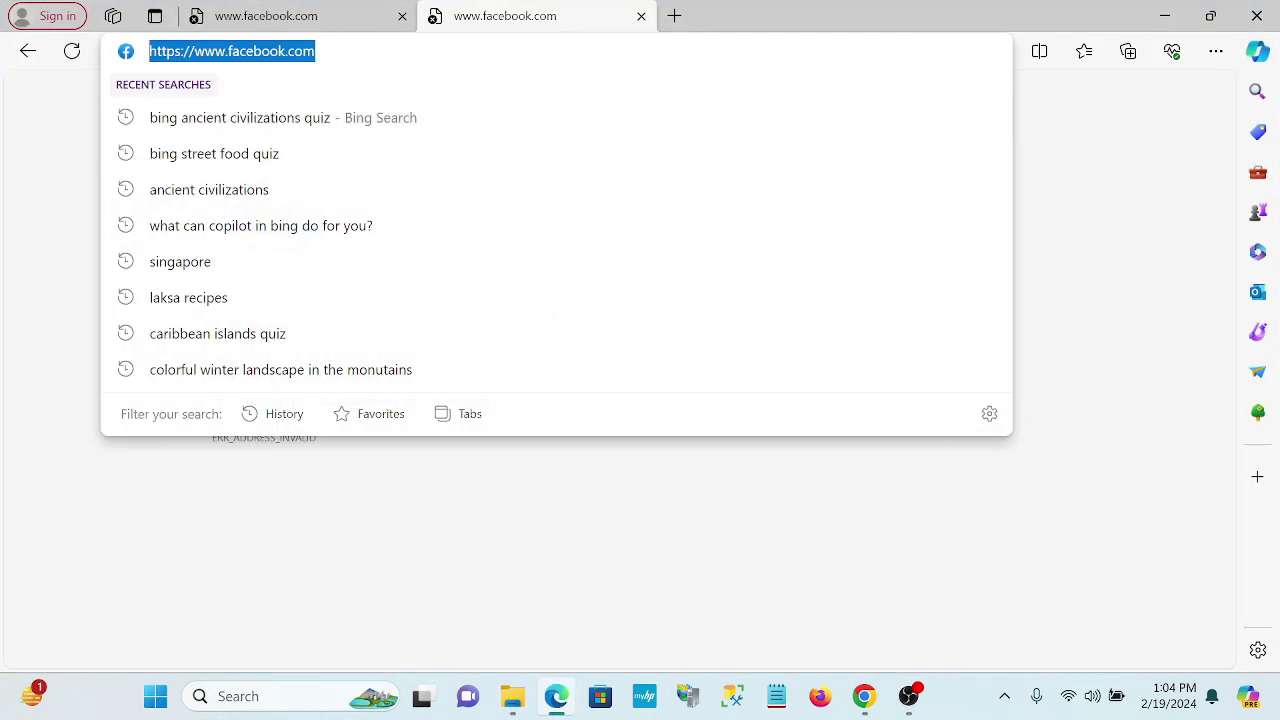
key(Return)
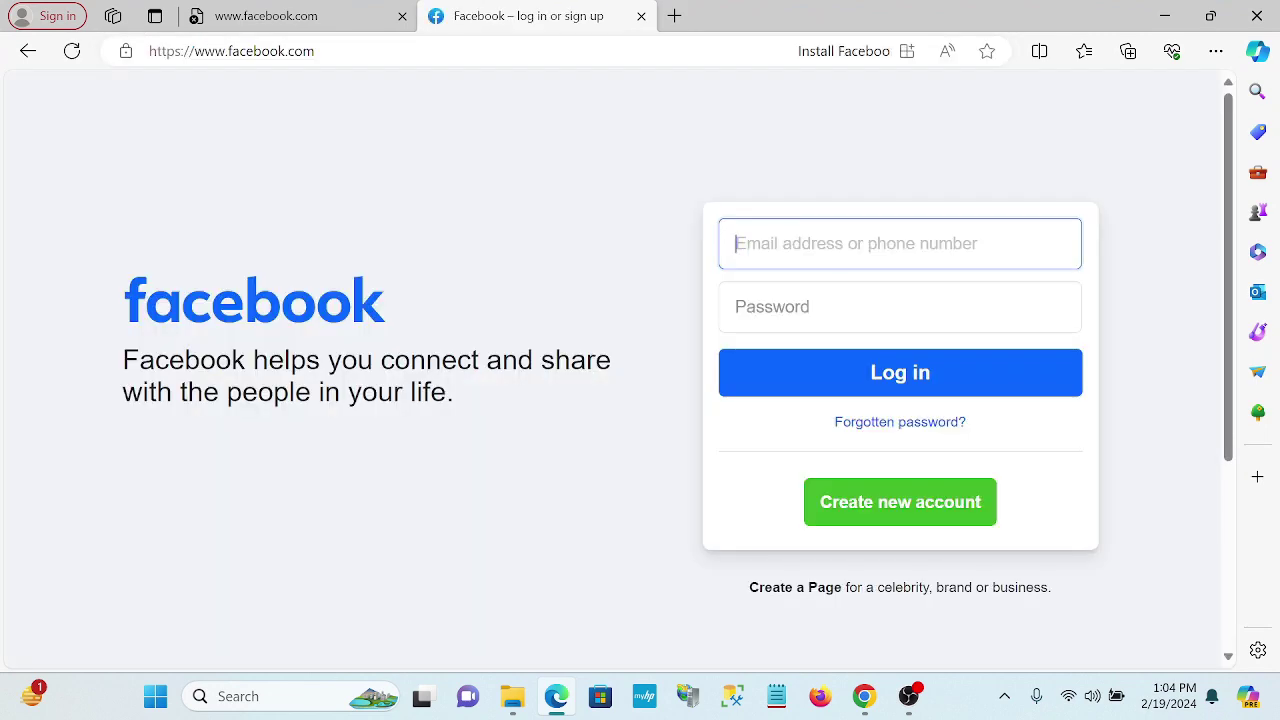
click(291, 20)
key(ctrl+l)
key(Return)
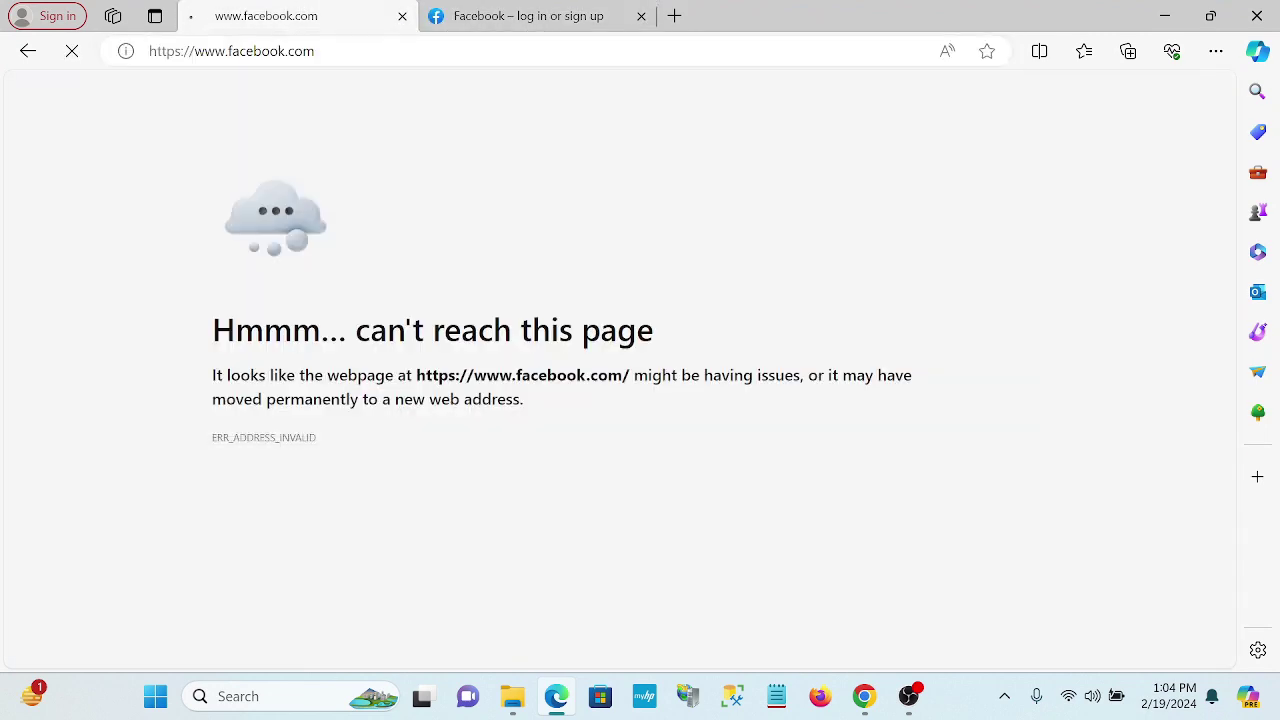